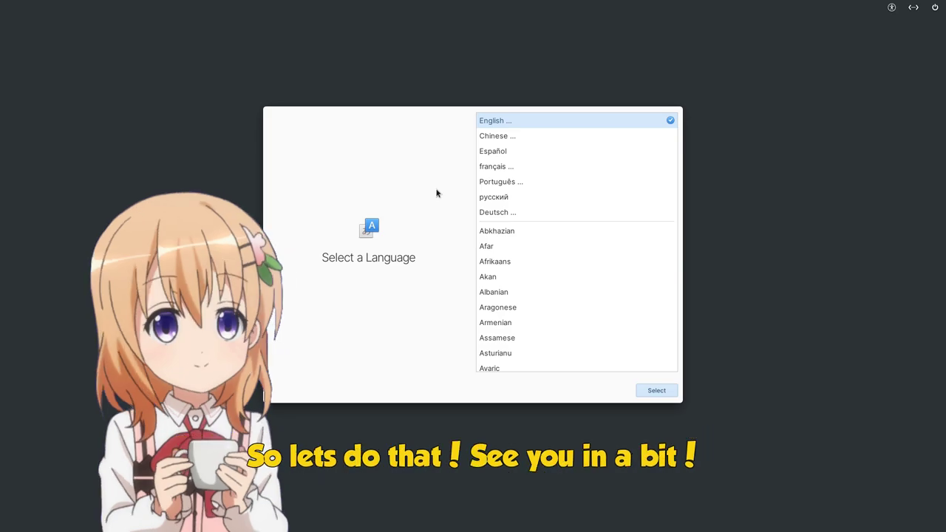
# Choose English, United States and the default English (US) keyboard, then start Demo Mode.
pyautogui.click(655, 393)
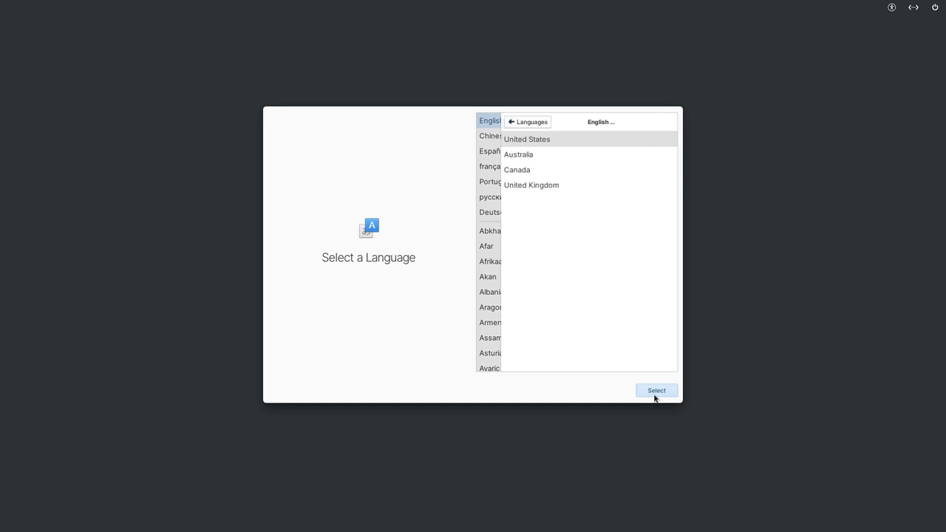
pyautogui.click(652, 394)
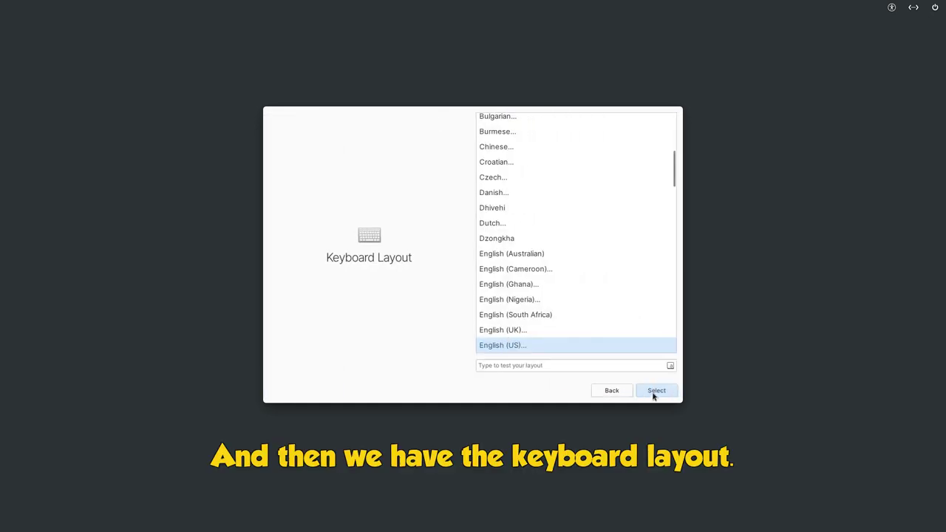
pyautogui.click(652, 394)
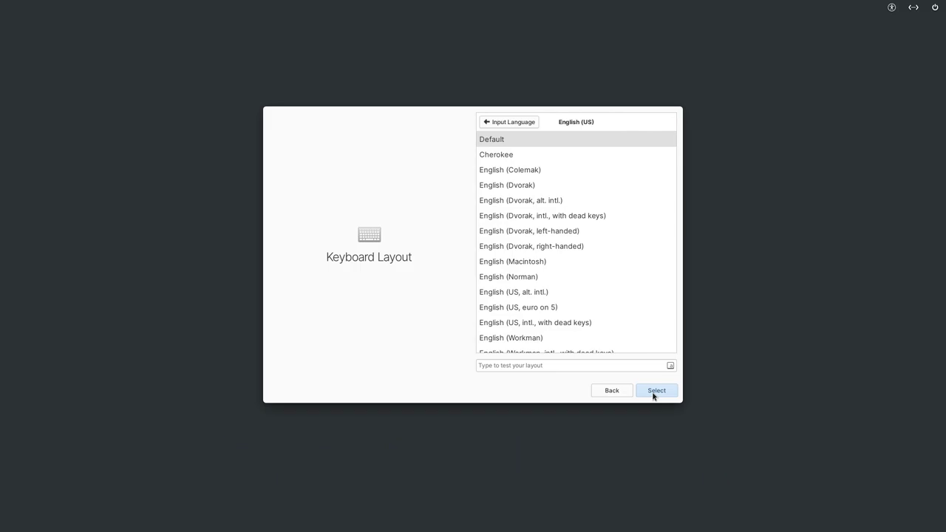
pyautogui.click(654, 392)
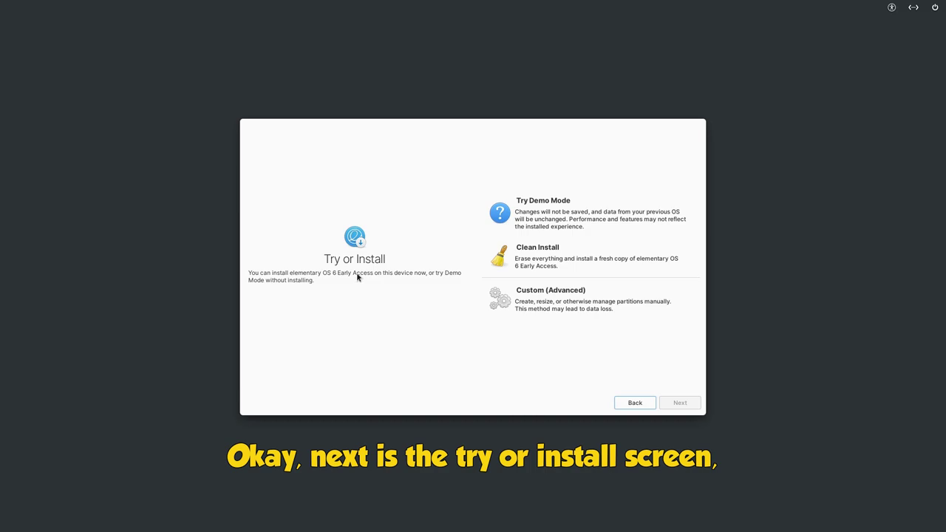
pyautogui.click(575, 220)
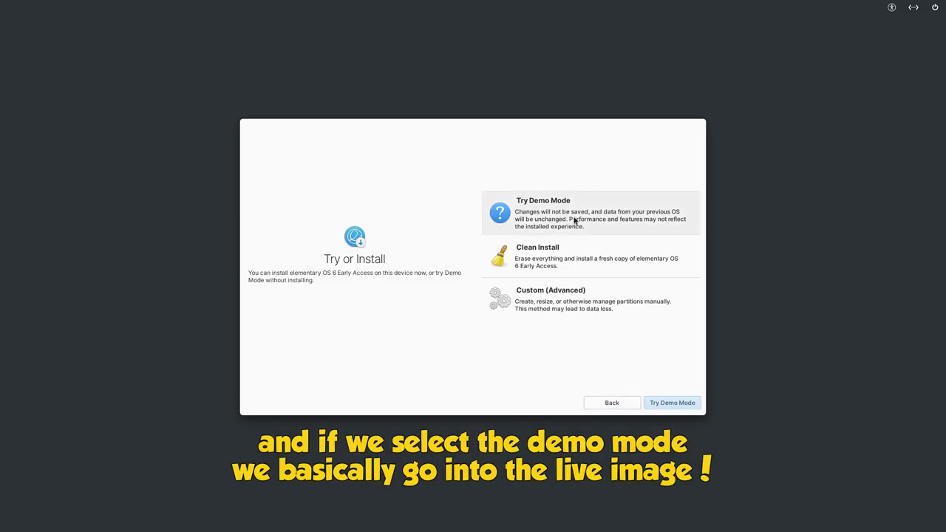
pyautogui.click(682, 409)
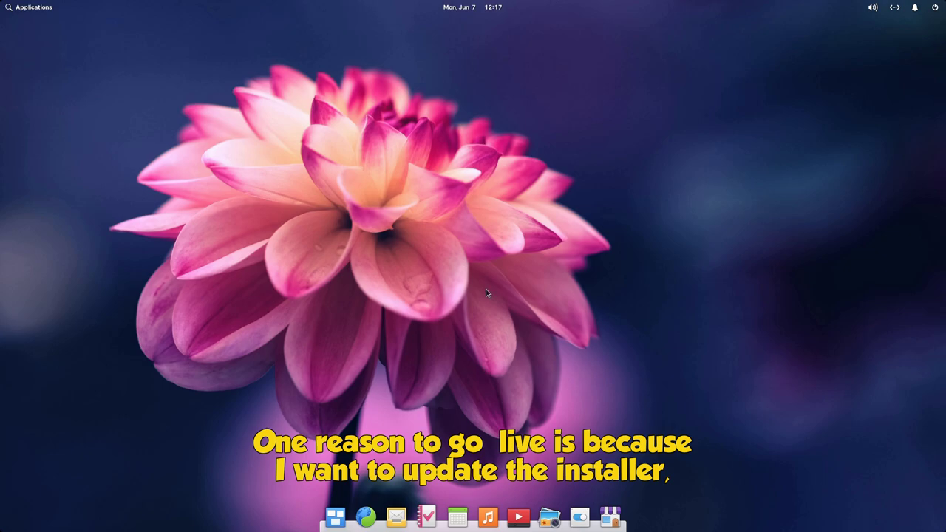
# Launch Terminal via 'trm' and run sudo apt update, then sudo apt install io.elementary.installer.
pyautogui.click(40, 9)
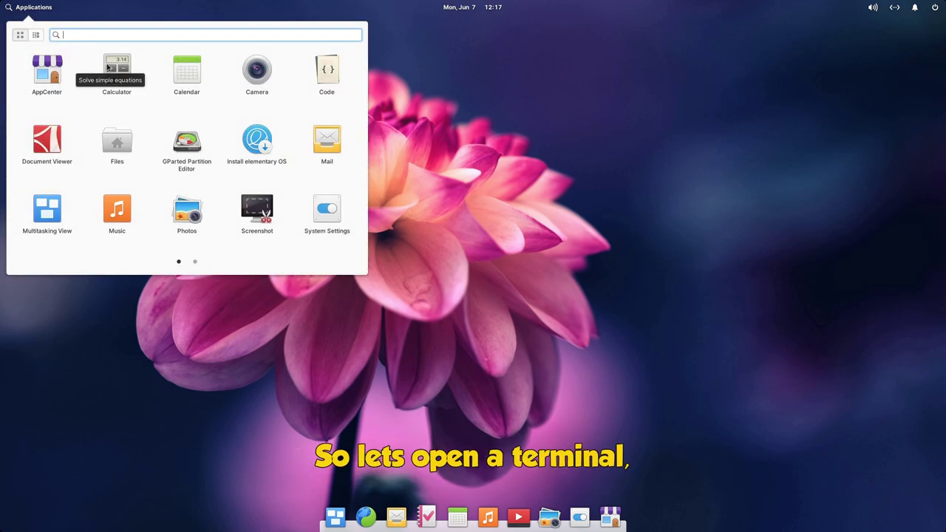
pyautogui.write('trm')
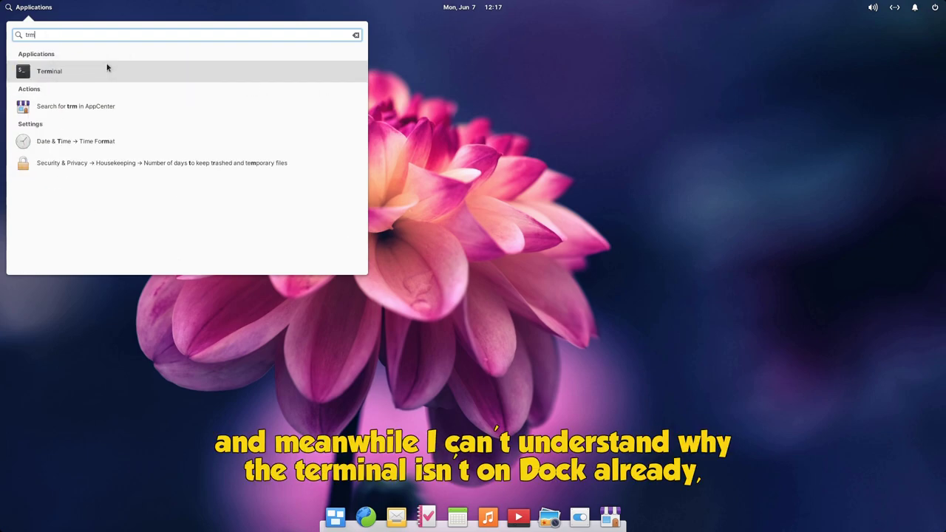
pyautogui.click(122, 72)
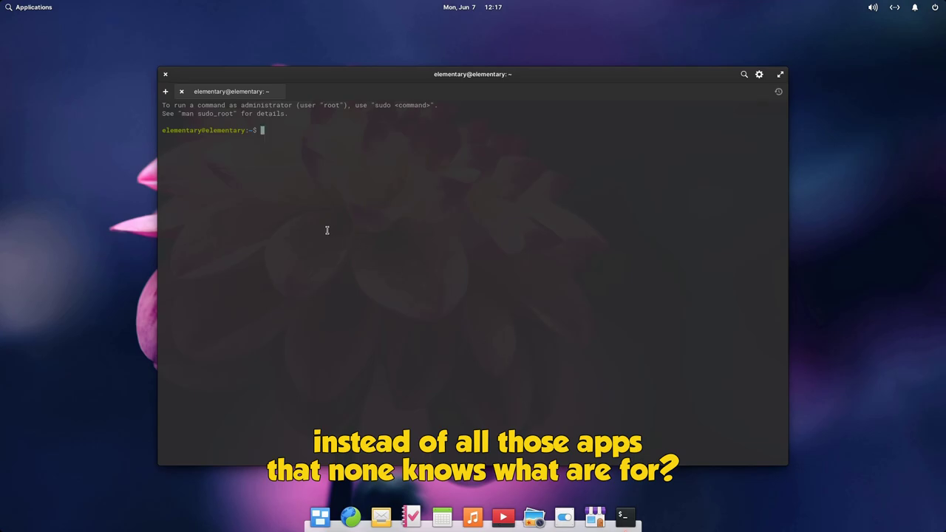
pyautogui.write('sudo')
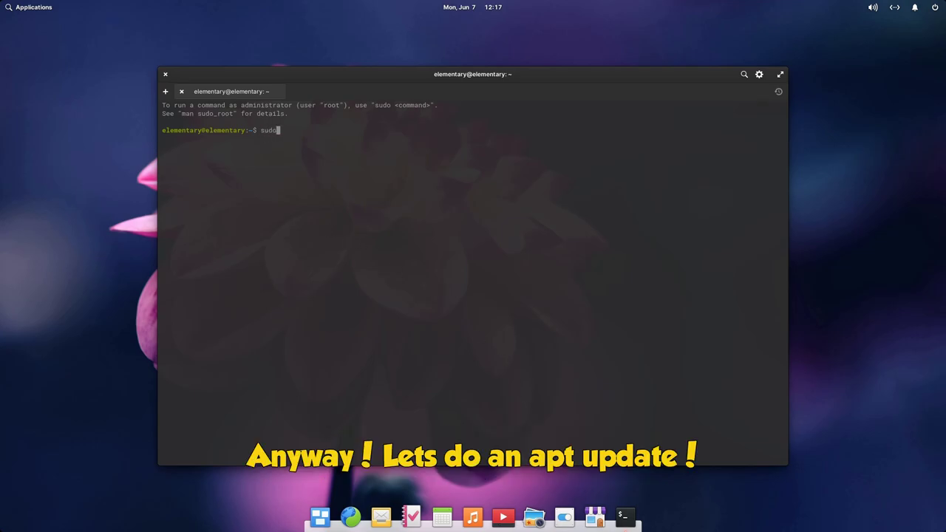
pyautogui.write(' apt update')
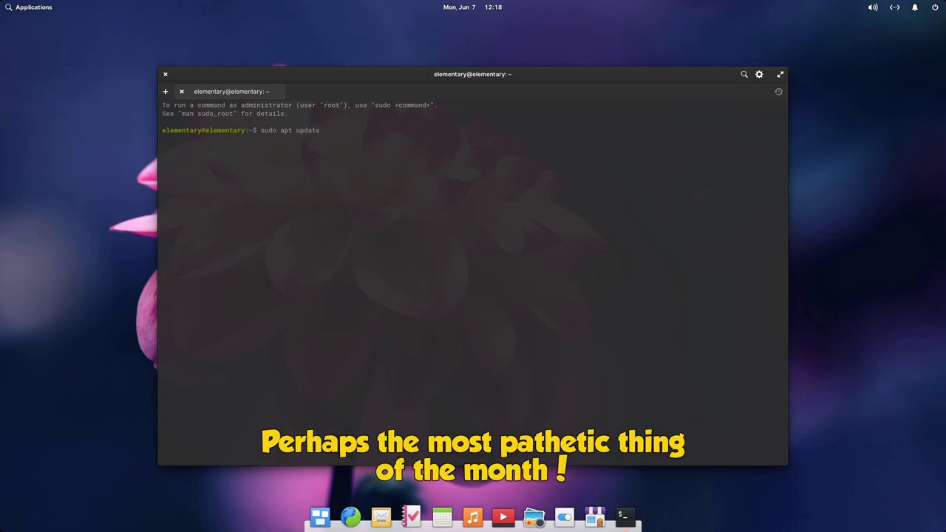
pyautogui.press('Return')
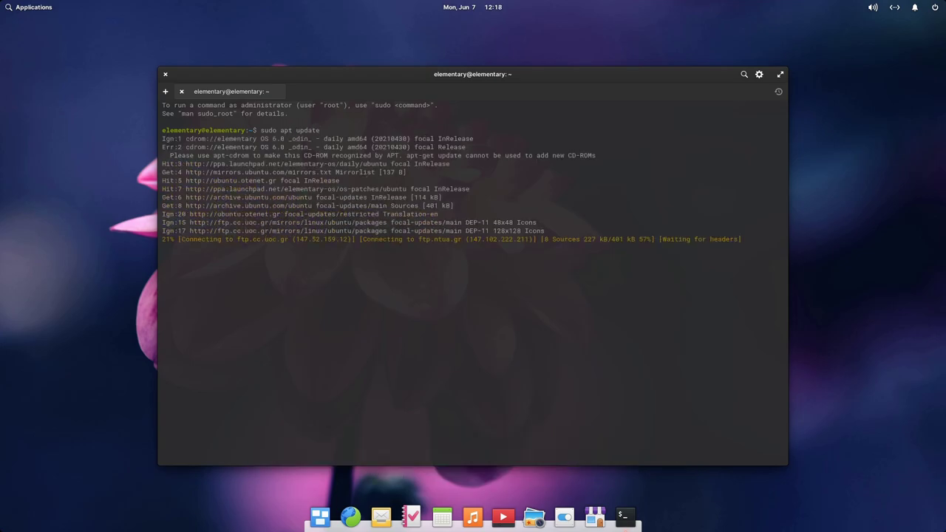
pyautogui.write('sudo ')
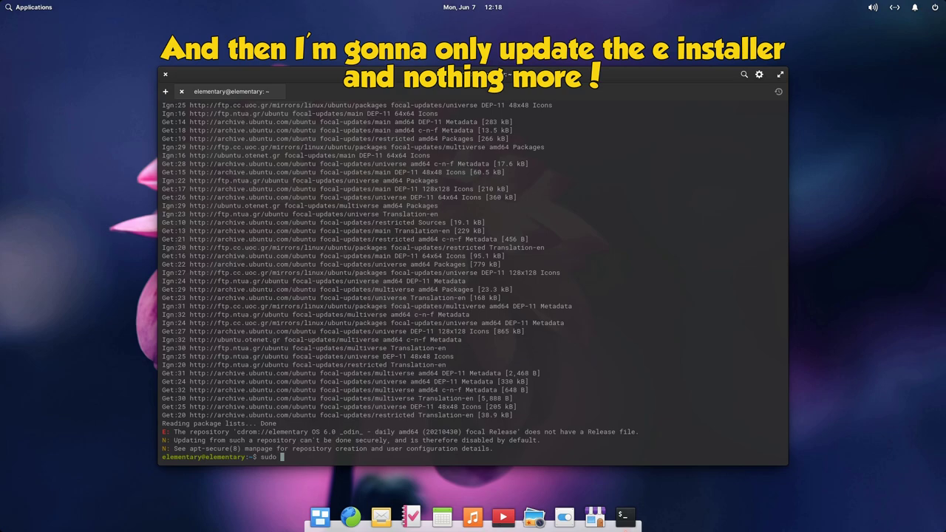
pyautogui.write('apt install io.elementary.installer')
pyautogui.press('Return')
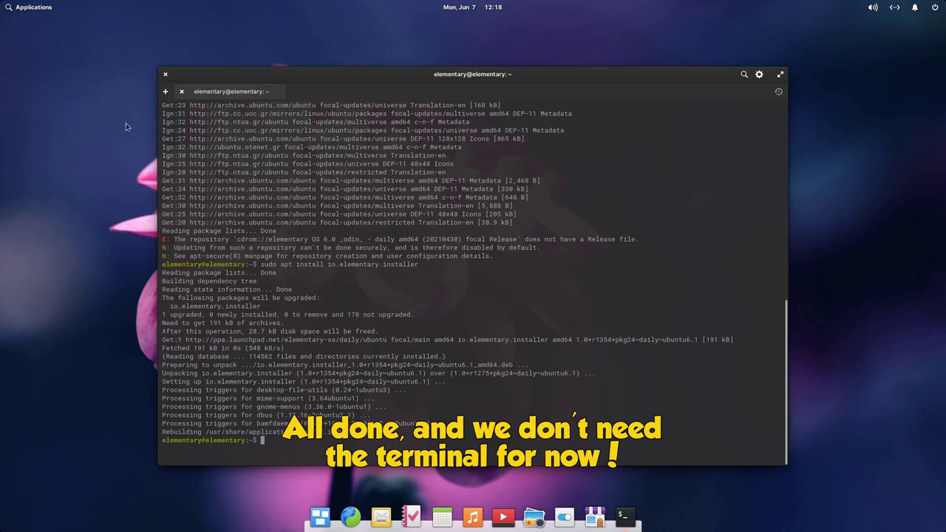
# Close the terminal and relaunch the elementary OS installer from Applications.
pyautogui.click(165, 74)
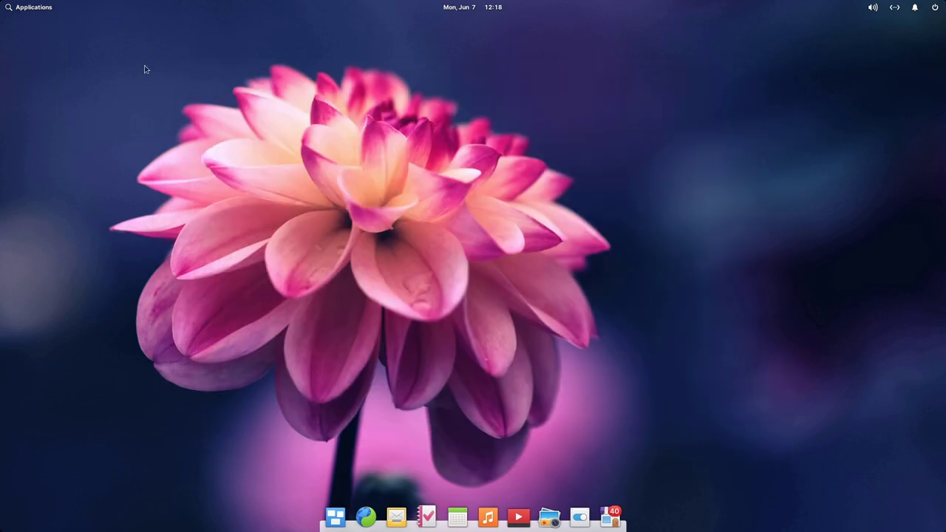
pyautogui.click(43, 6)
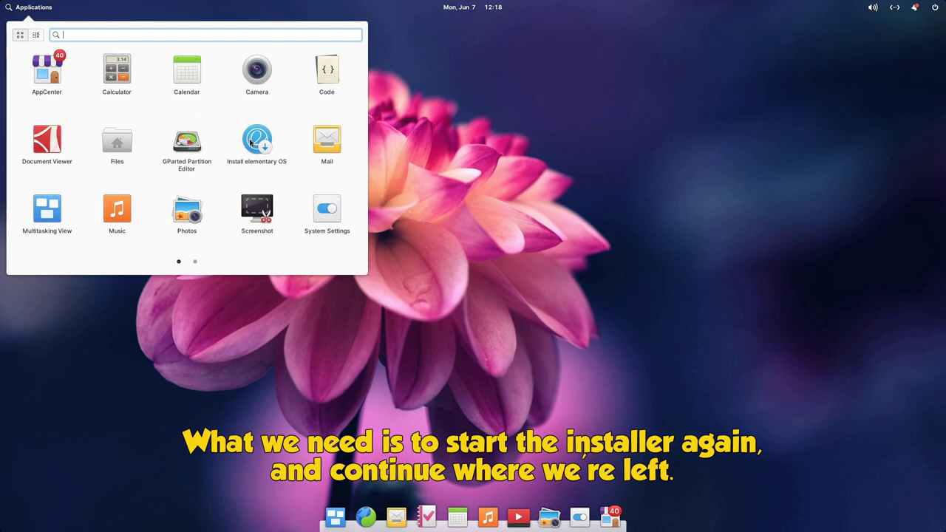
pyautogui.click(250, 142)
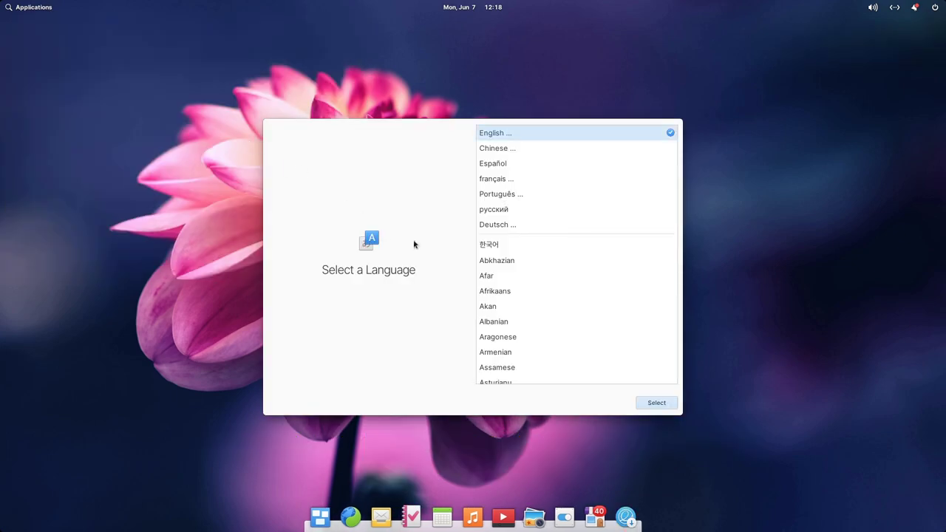
# Accept English, United States and default English (US) keyboard, then choose Custom Install (Advanced).
pyautogui.click(656, 402)
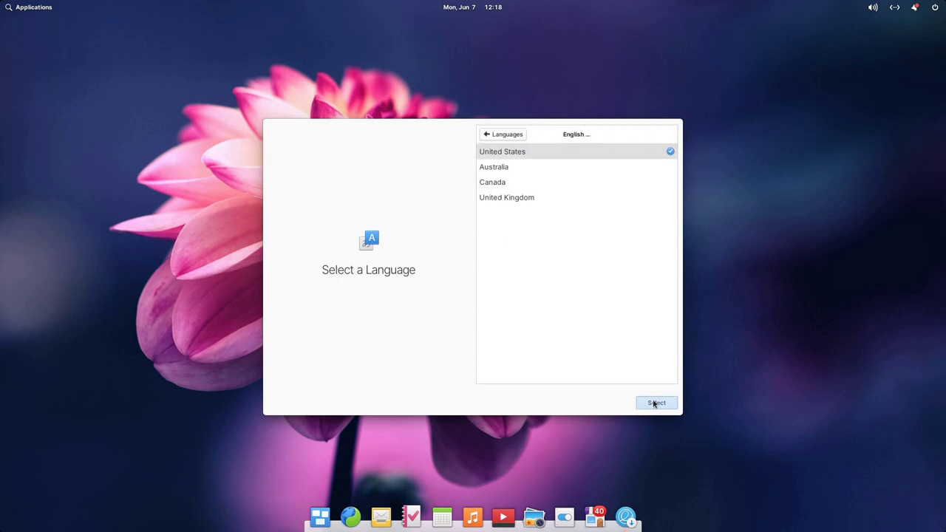
pyautogui.click(654, 402)
pyautogui.click(654, 403)
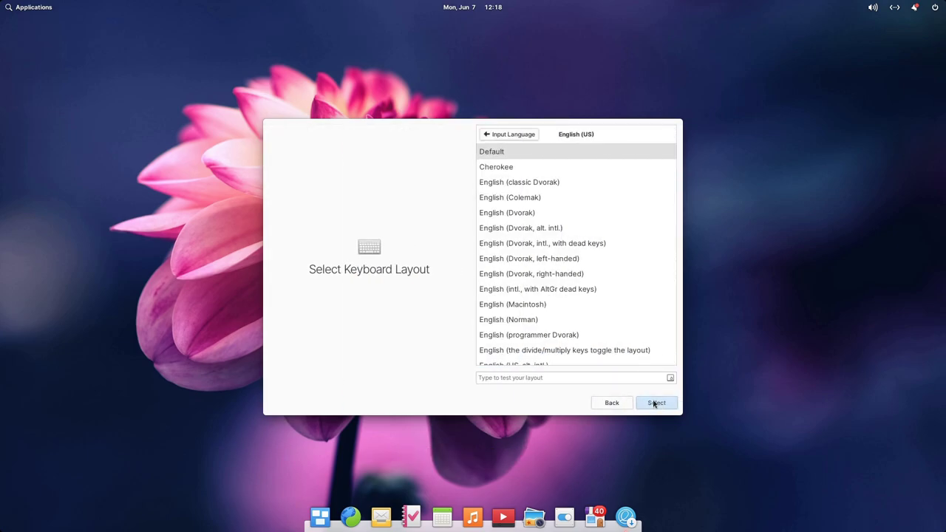
pyautogui.click(654, 402)
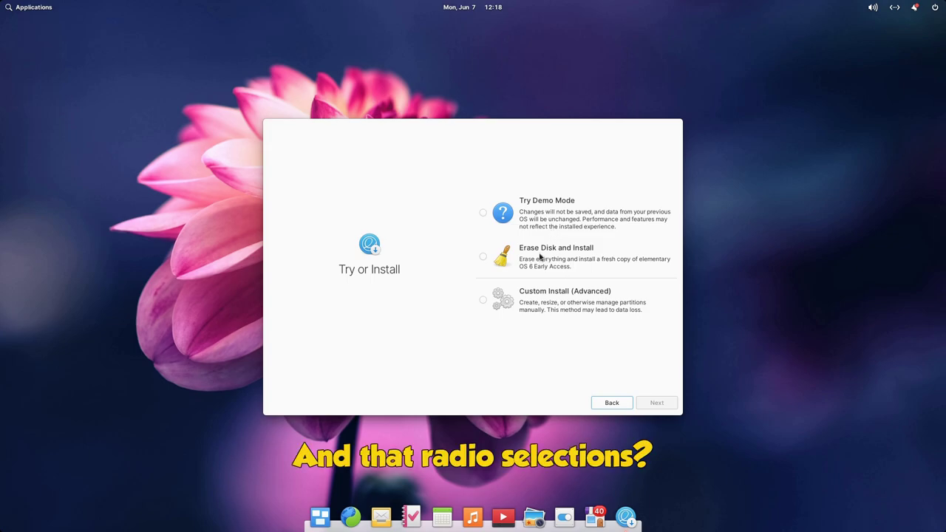
pyautogui.click(553, 311)
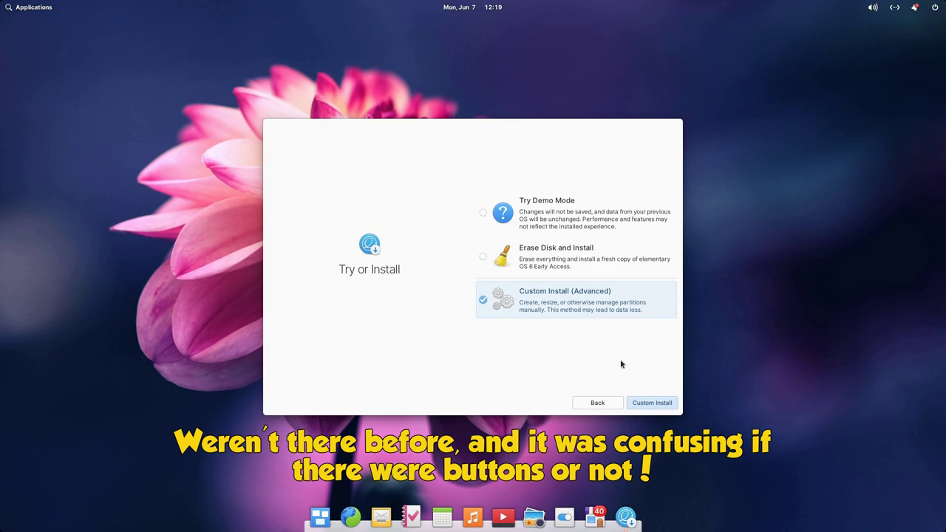
pyautogui.click(653, 409)
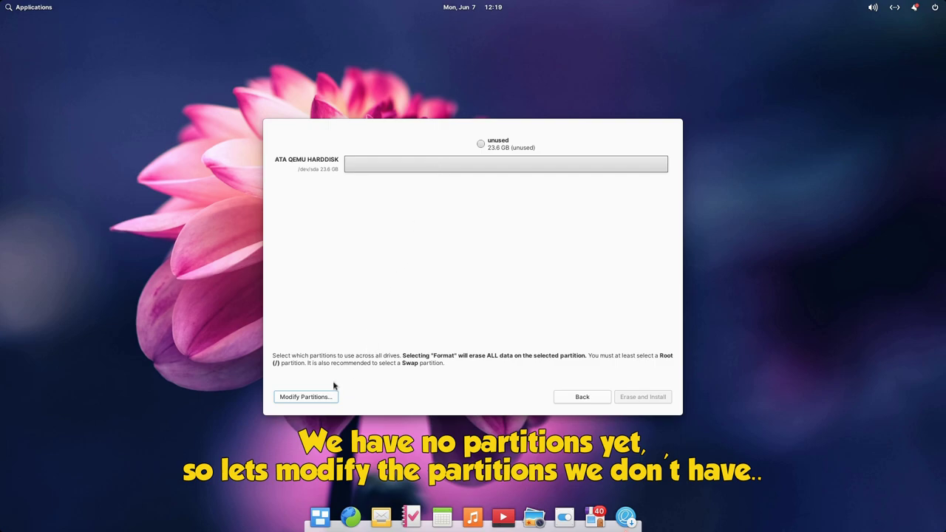
# Open GParted and create a new gpt partition table on /dev/sda, leaving 22.00 GiB unallocated.
pyautogui.click(305, 399)
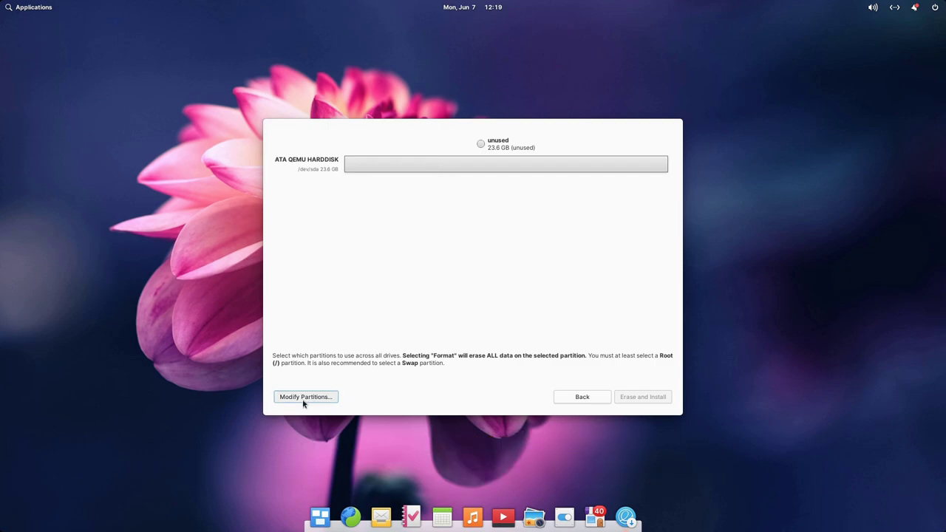
pyautogui.moveTo(468, 152); pyautogui.dragTo(611, 91)
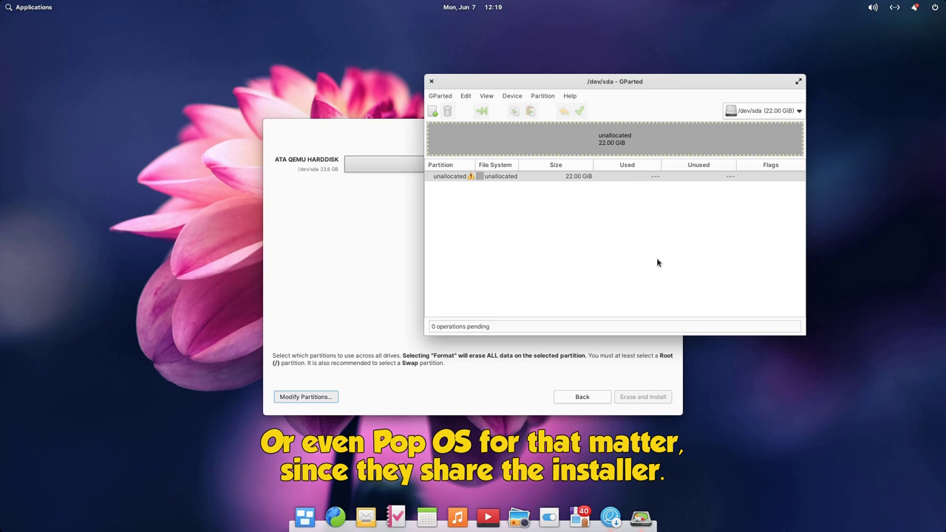
pyautogui.click(510, 98)
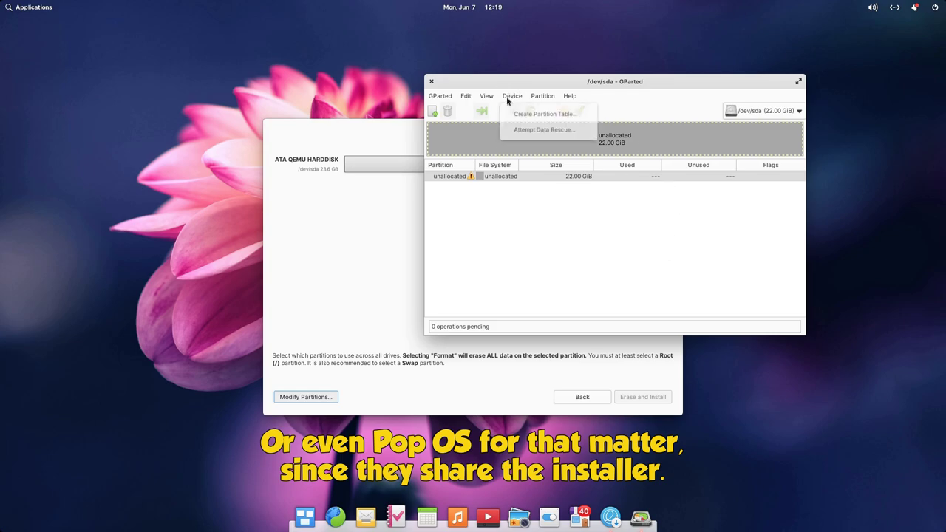
pyautogui.click(537, 115)
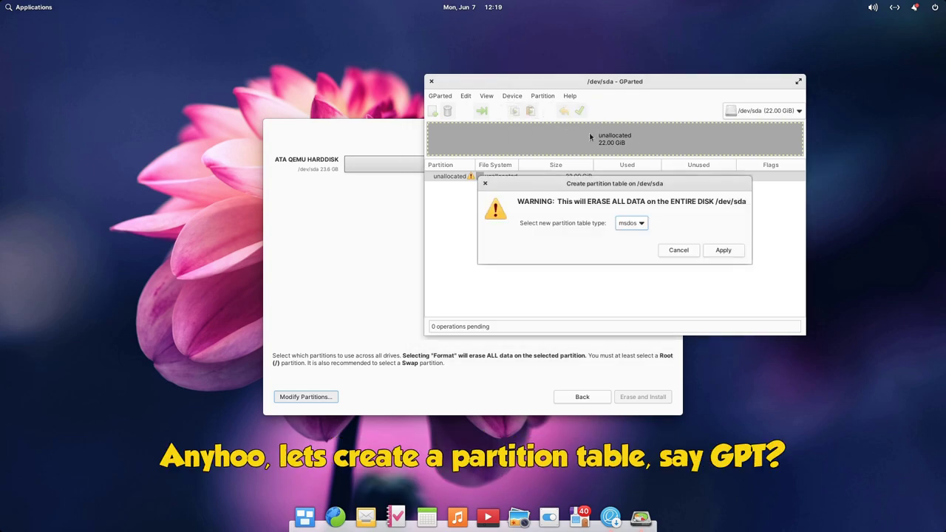
pyautogui.click(632, 222)
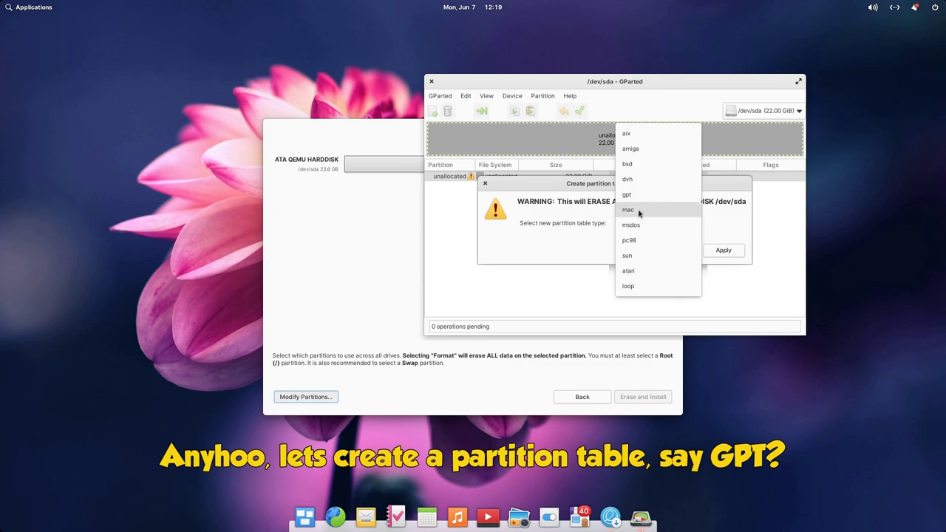
pyautogui.click(649, 195)
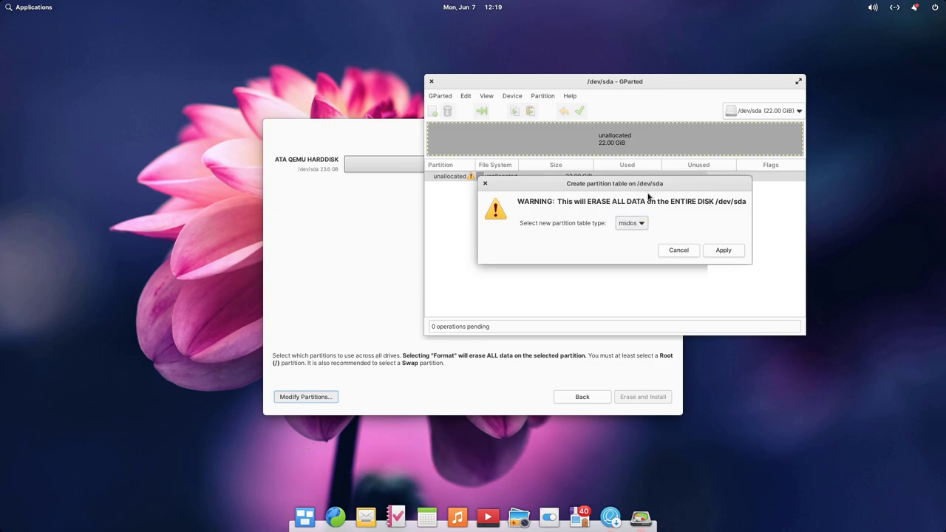
pyautogui.click(725, 249)
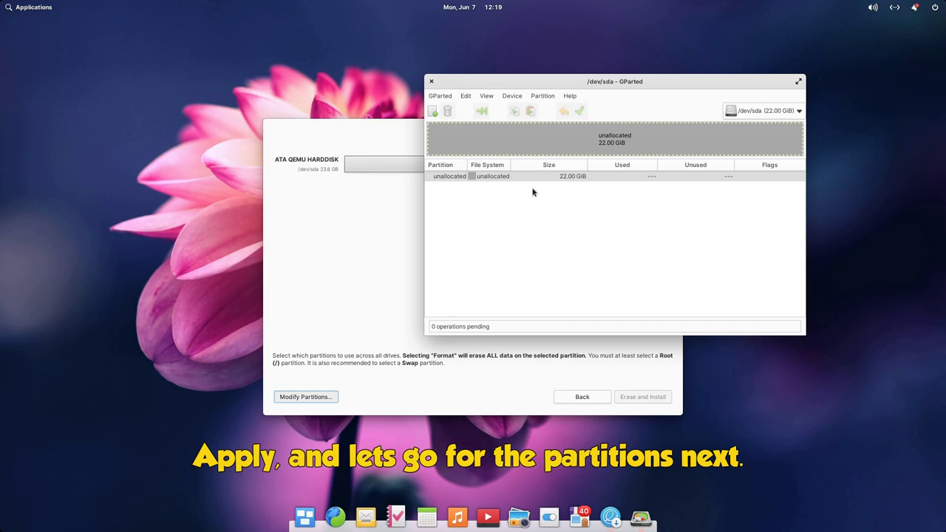
# Create a 500 MiB fat16 partition at the start of the unallocated space.
pyautogui.rightClick(524, 176)
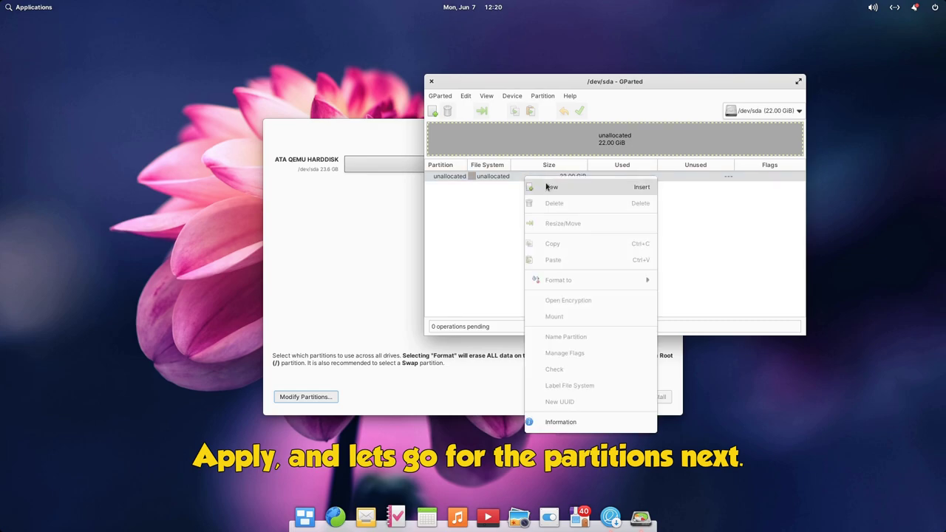
pyautogui.click(526, 187)
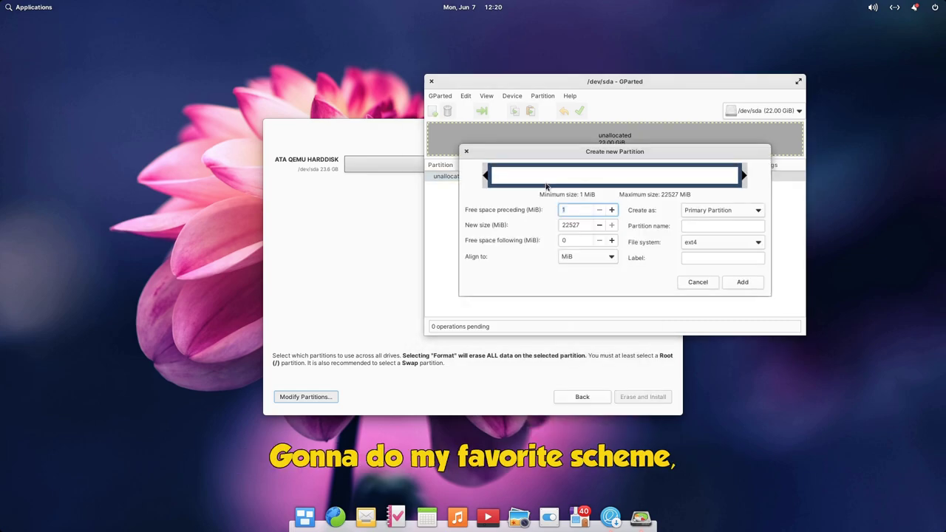
pyautogui.doubleClick(572, 224)
pyautogui.write('500')
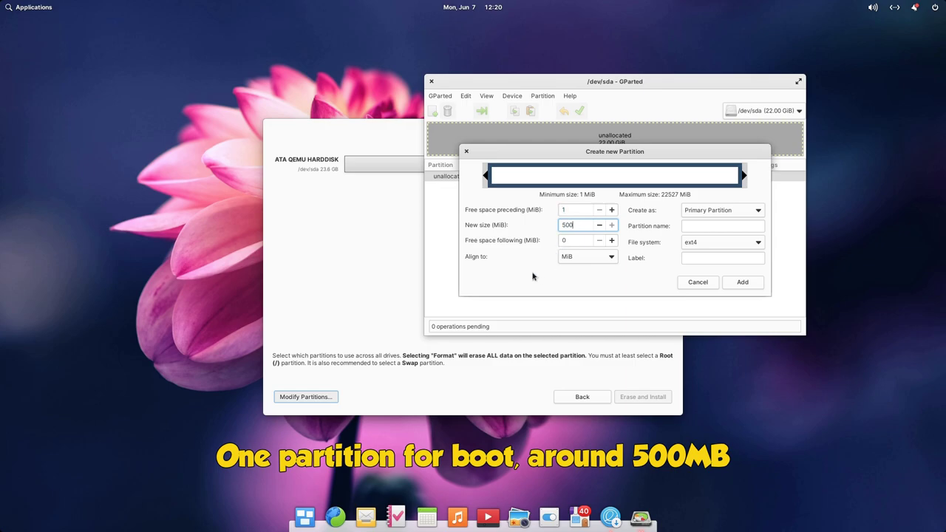
pyautogui.click(732, 241)
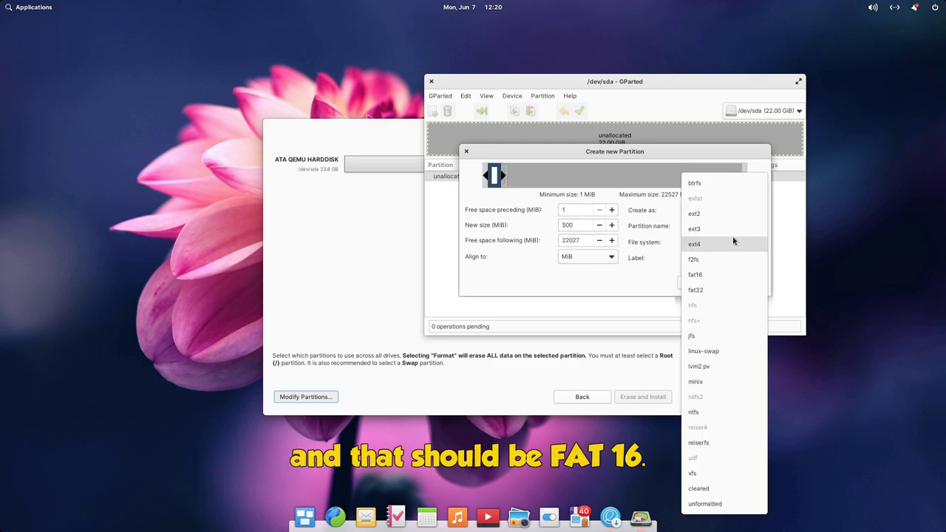
pyautogui.click(736, 280)
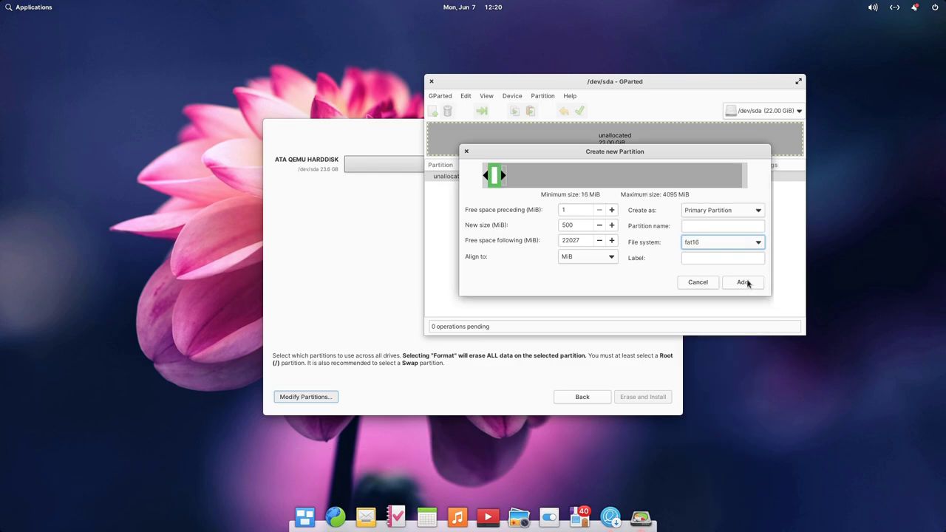
pyautogui.click(744, 281)
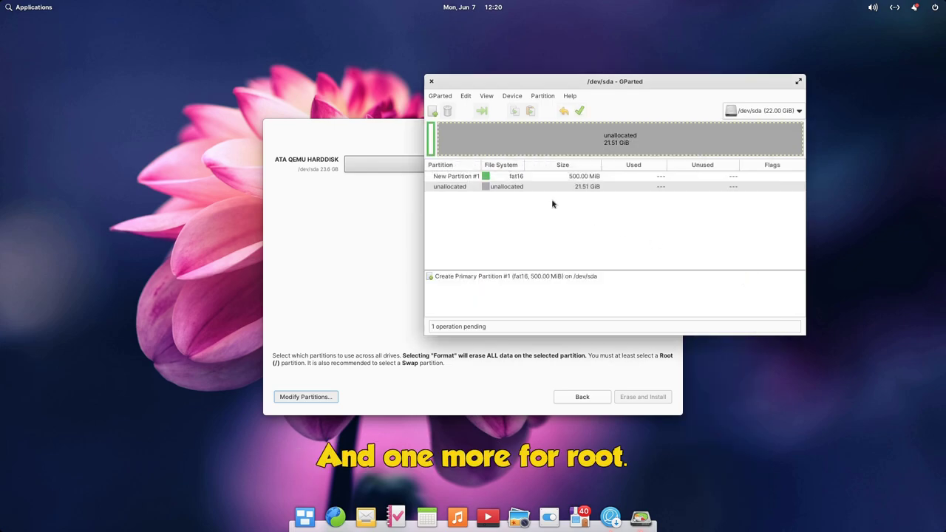
# Create a btrfs partition filling the remaining unallocated space.
pyautogui.rightClick(520, 187)
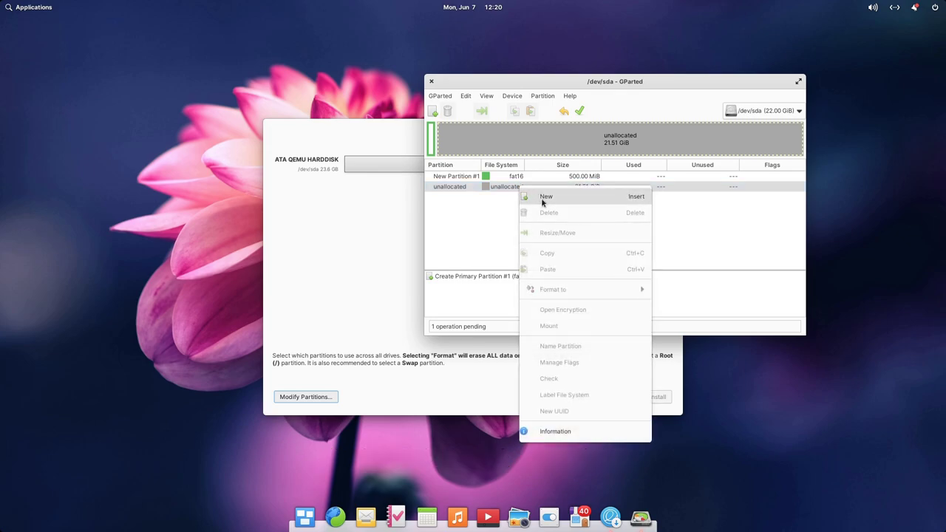
pyautogui.click(541, 196)
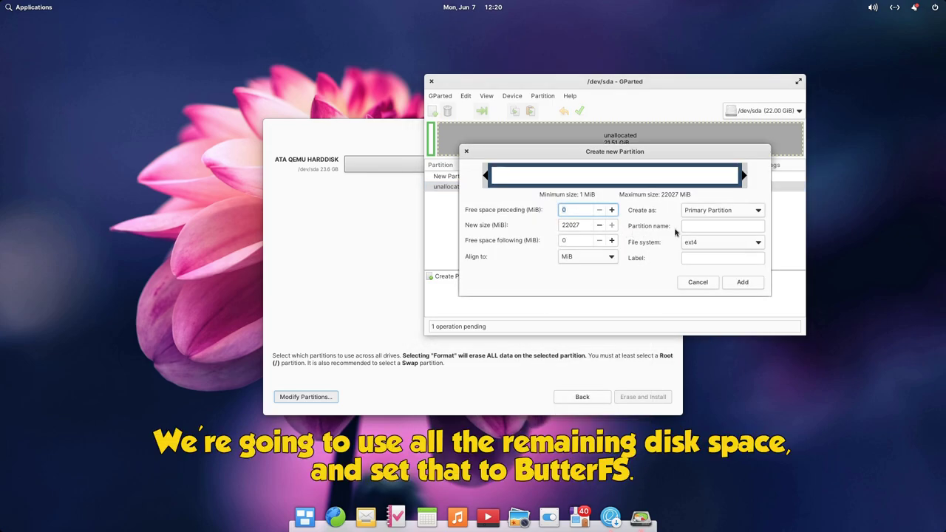
pyautogui.click(711, 244)
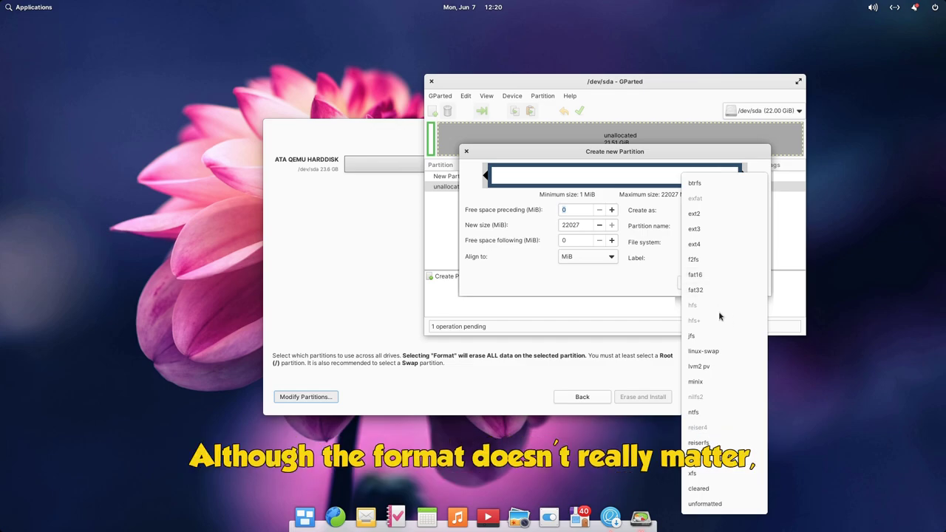
pyautogui.click(717, 186)
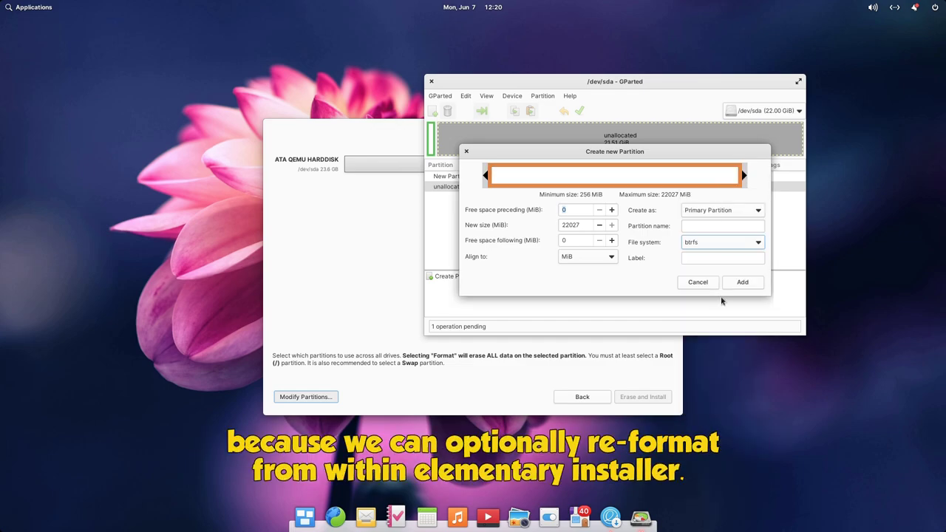
pyautogui.click(743, 284)
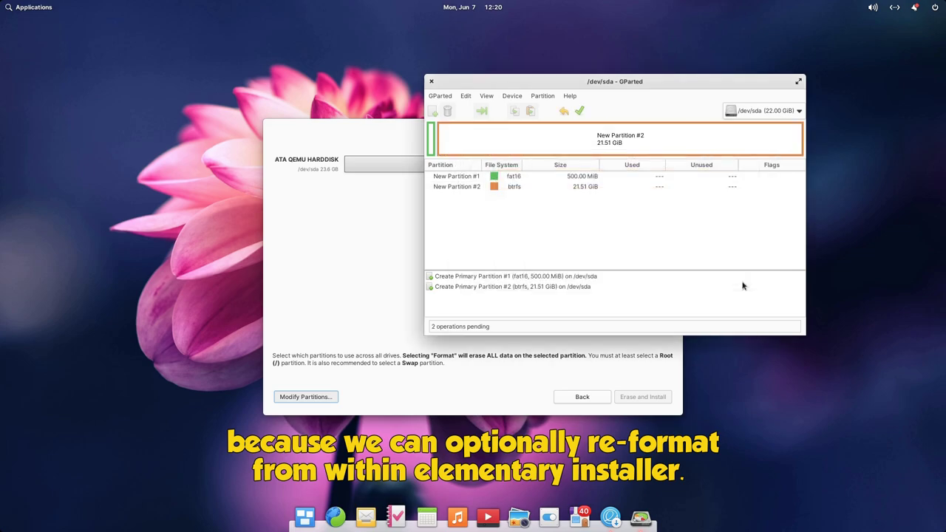
# Apply the pending partition operations to the disk and dismiss the report.
pyautogui.click(580, 111)
pyautogui.click(681, 251)
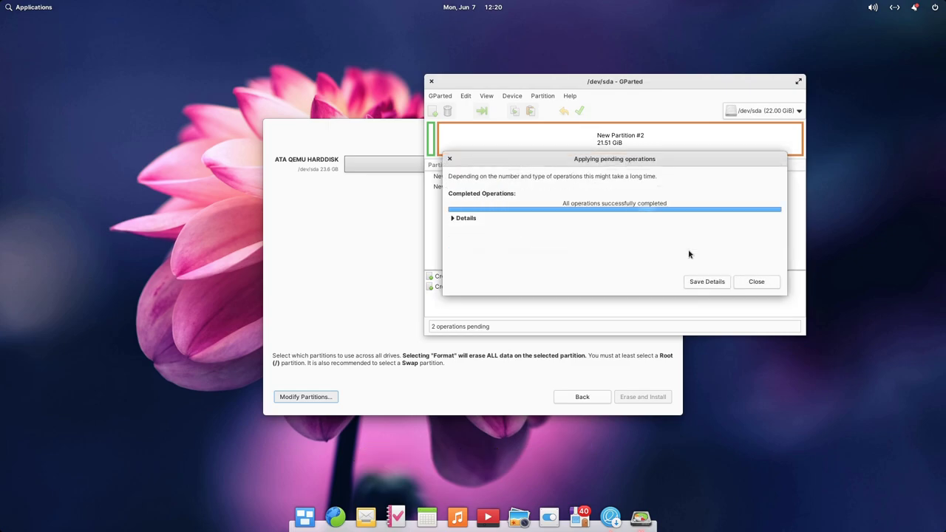
pyautogui.click(754, 281)
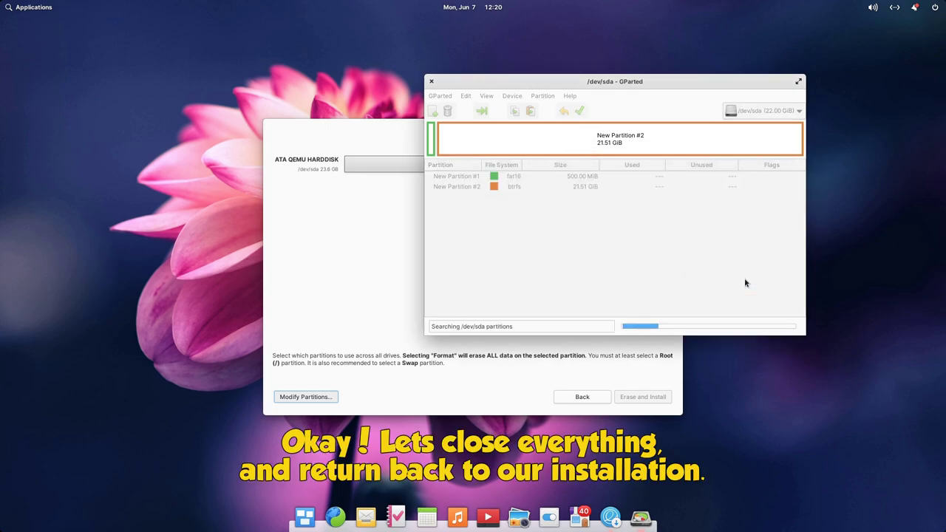
# Close GParted and assign /dev/sda1 as Boot (/boot).
pyautogui.click(431, 81)
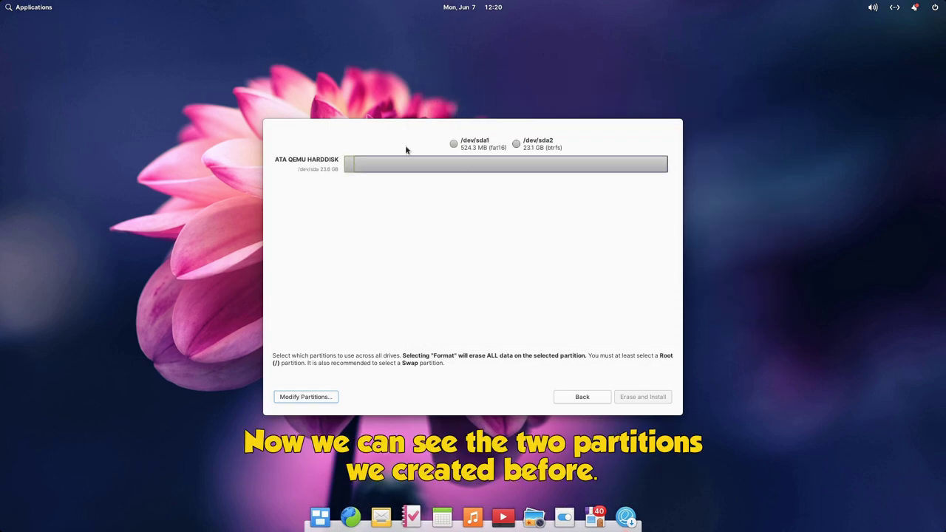
pyautogui.click(348, 164)
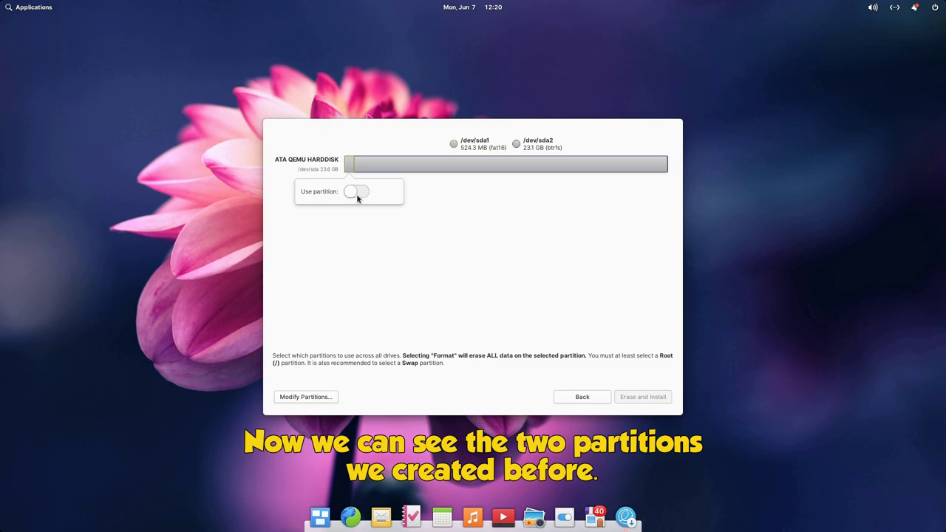
pyautogui.click(359, 191)
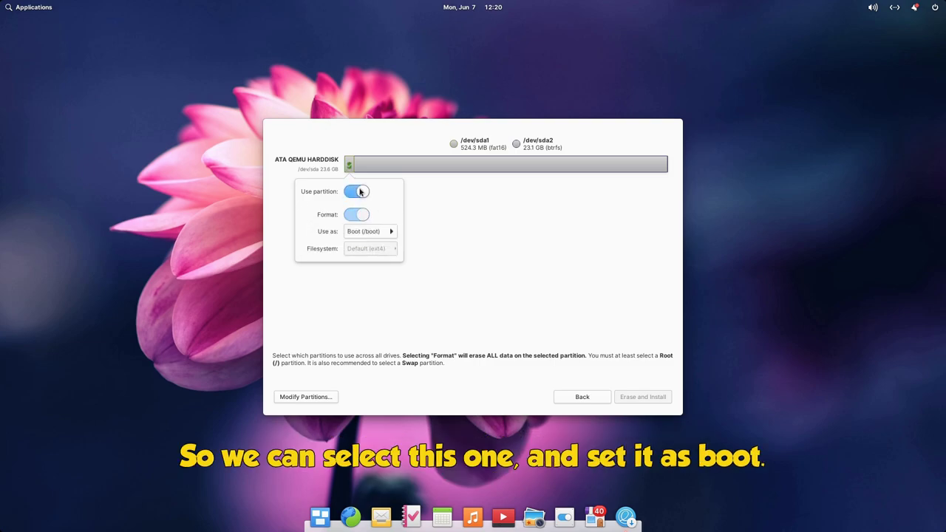
pyautogui.click(371, 234)
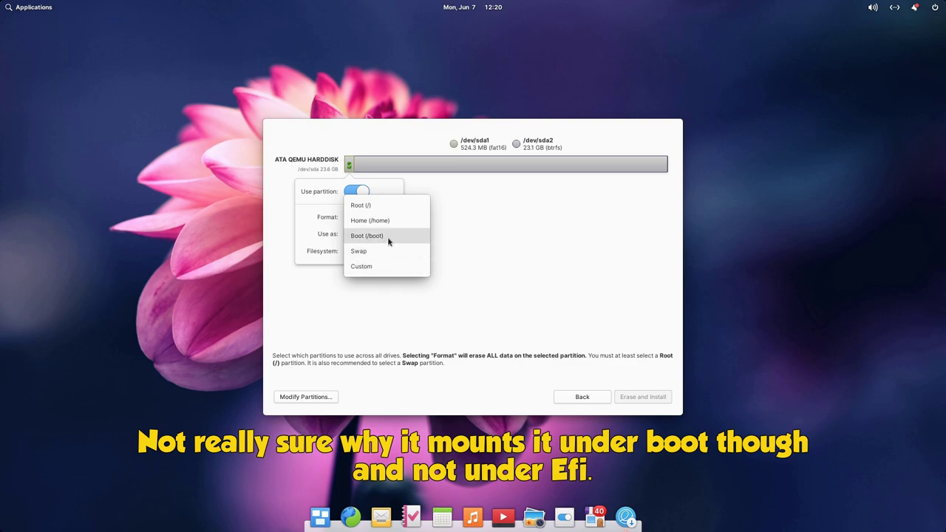
pyautogui.click(388, 236)
pyautogui.click(432, 219)
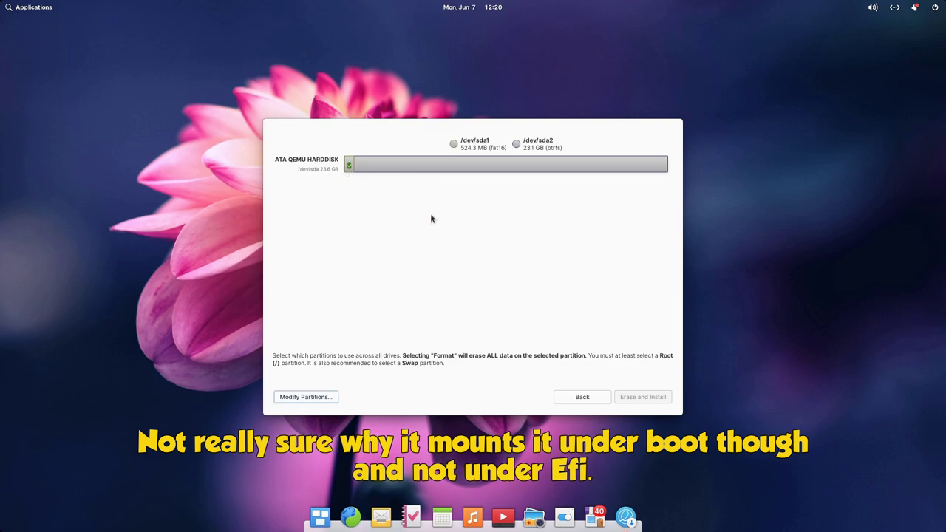
# Assign /dev/sda2 as Root (/) with btrfs, without formatting it.
pyautogui.click(451, 169)
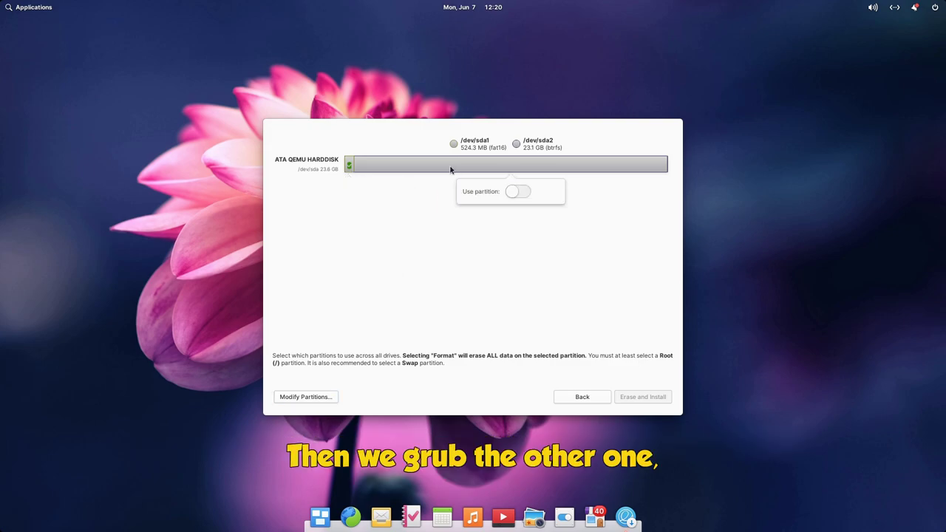
pyautogui.click(517, 192)
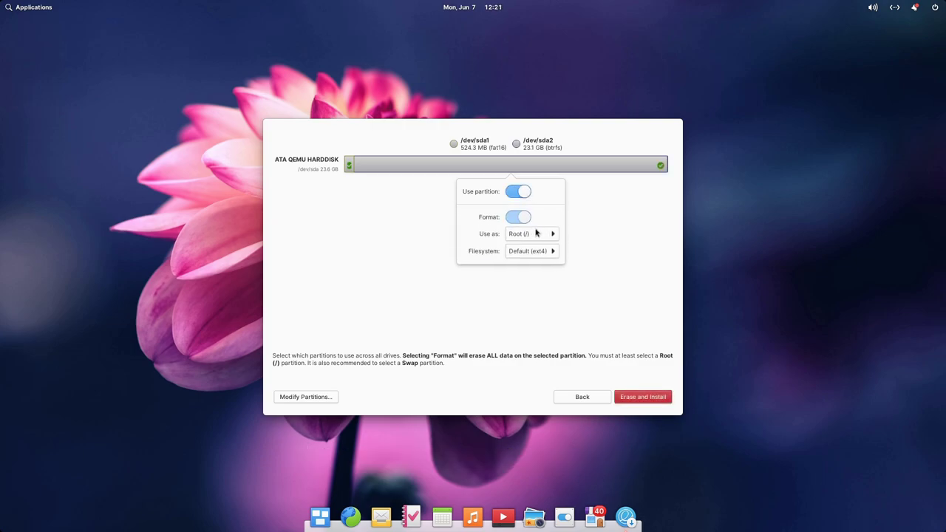
pyautogui.click(535, 252)
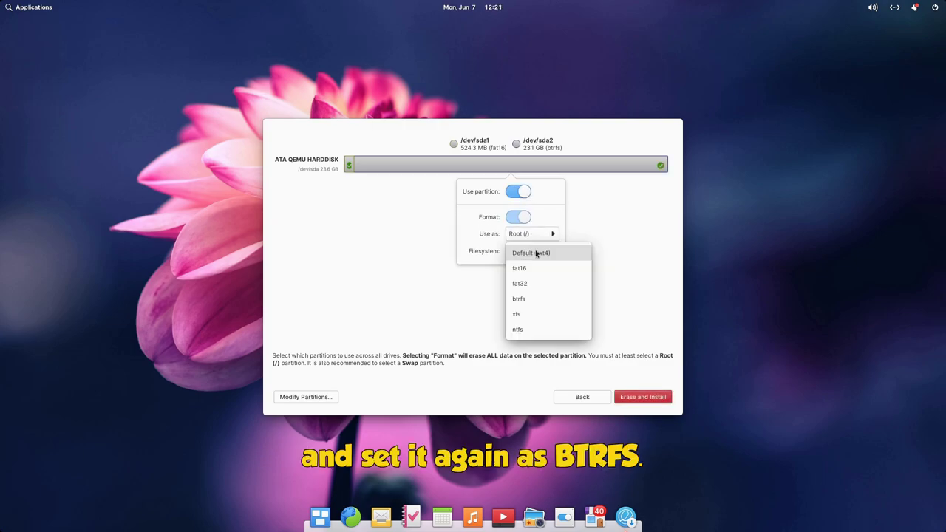
pyautogui.click(529, 298)
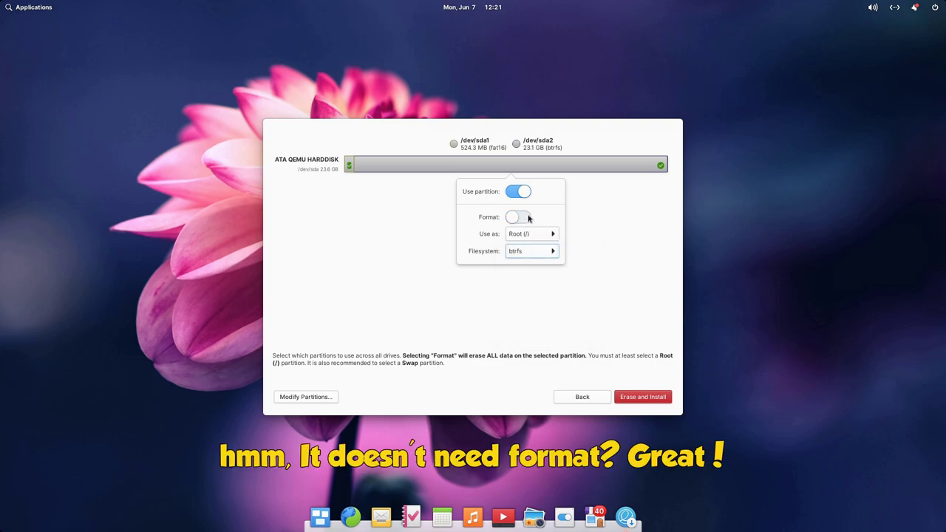
pyautogui.click(627, 323)
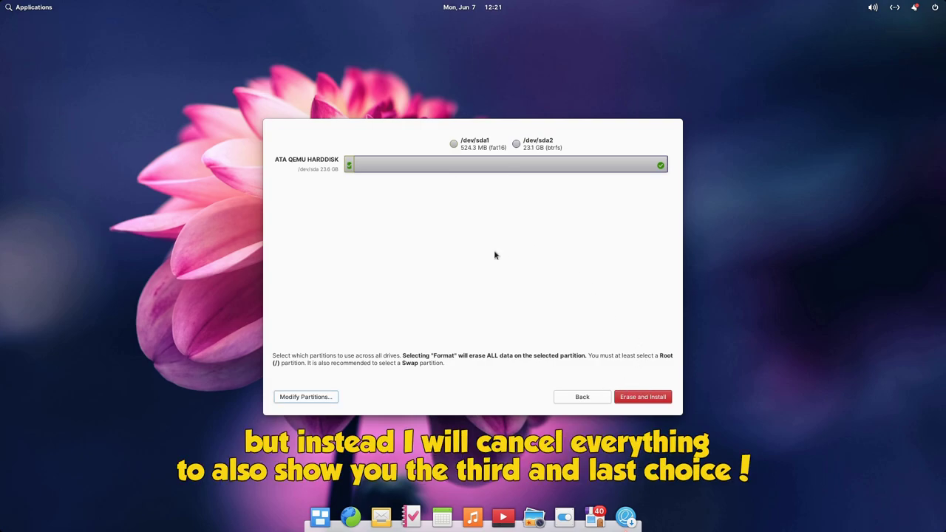
# Go back and choose Erase Disk and Install on the ATA QEMU HARDDISK.
pyautogui.click(583, 398)
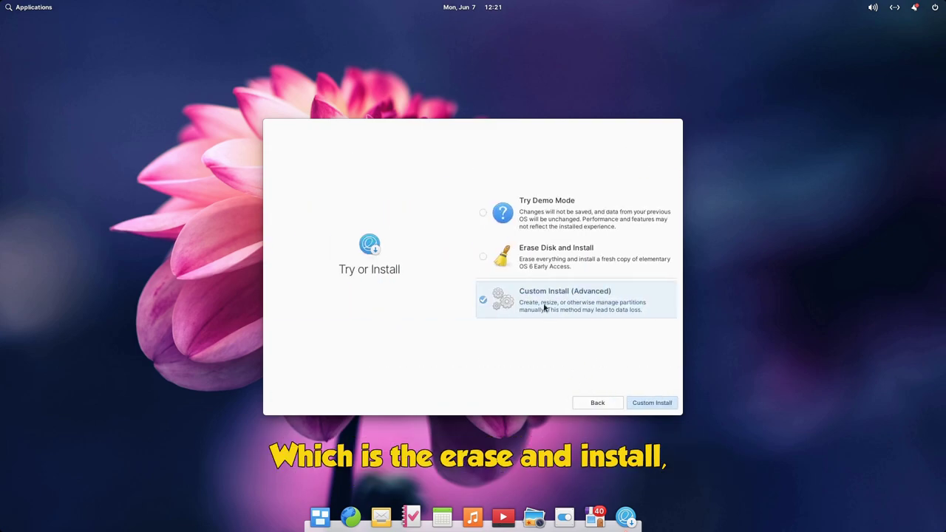
pyautogui.click(543, 260)
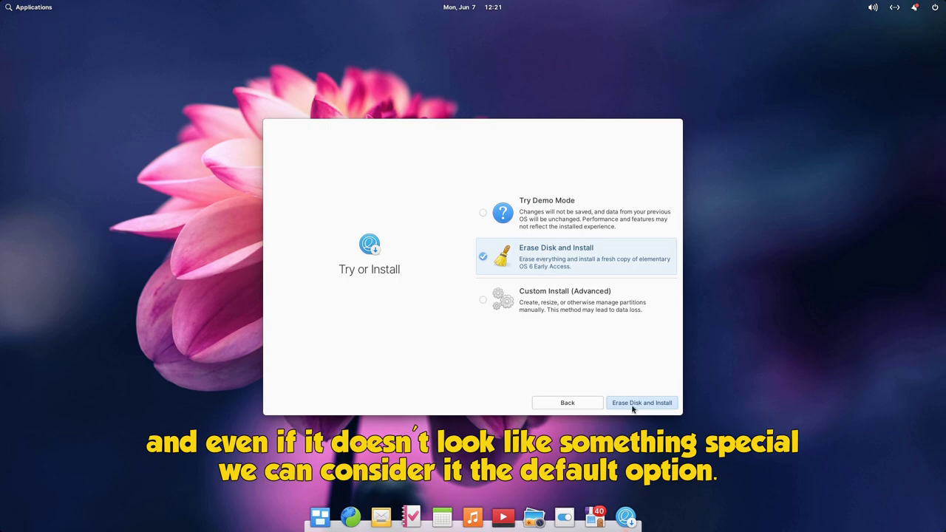
pyautogui.click(632, 406)
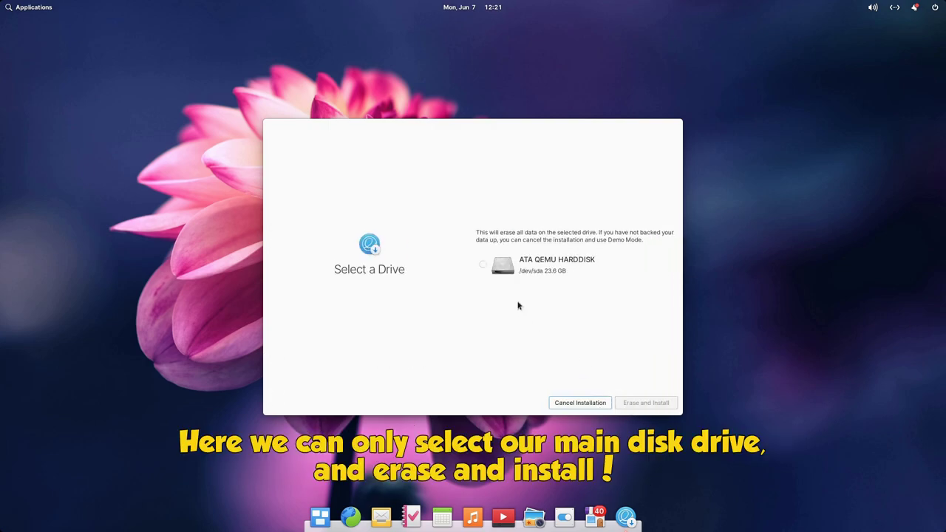
pyautogui.click(512, 271)
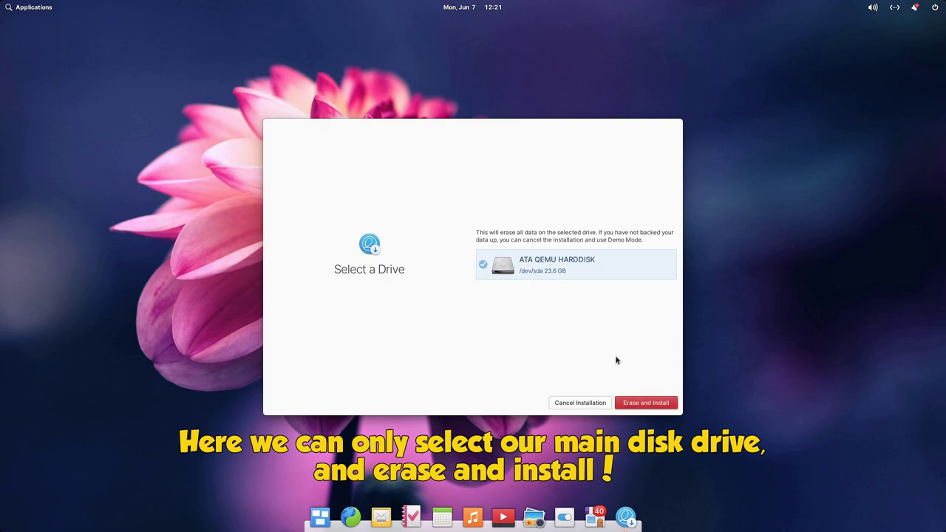
pyautogui.click(646, 404)
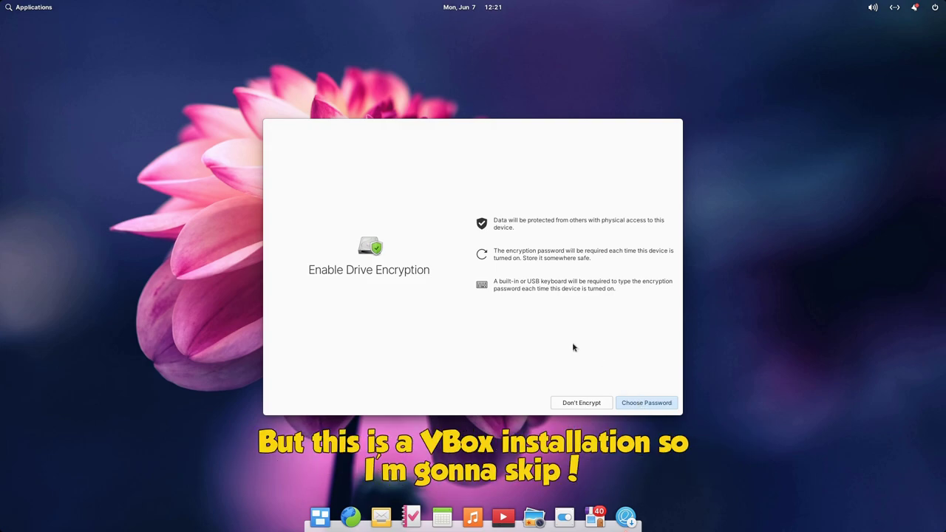
# Choose Don't Encrypt and watch the installation, briefly showing then hiding the console log.
pyautogui.click(581, 403)
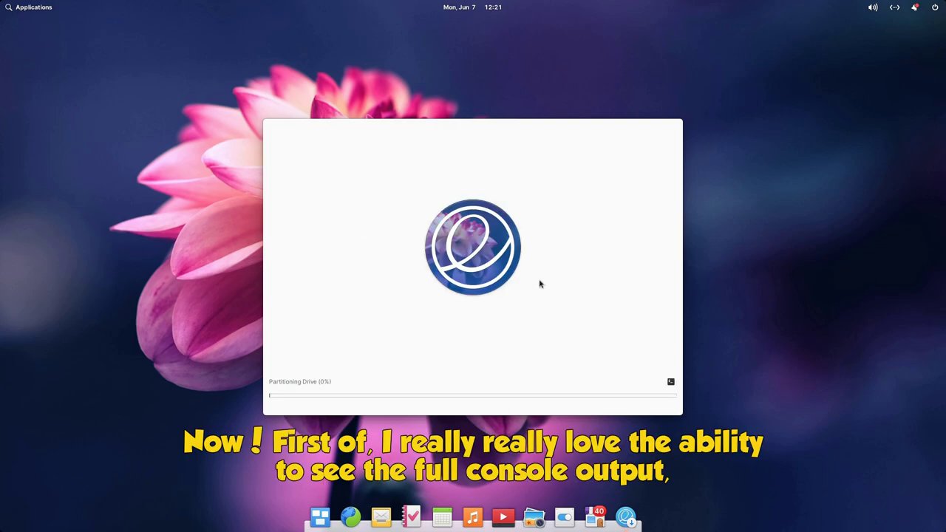
pyautogui.click(671, 382)
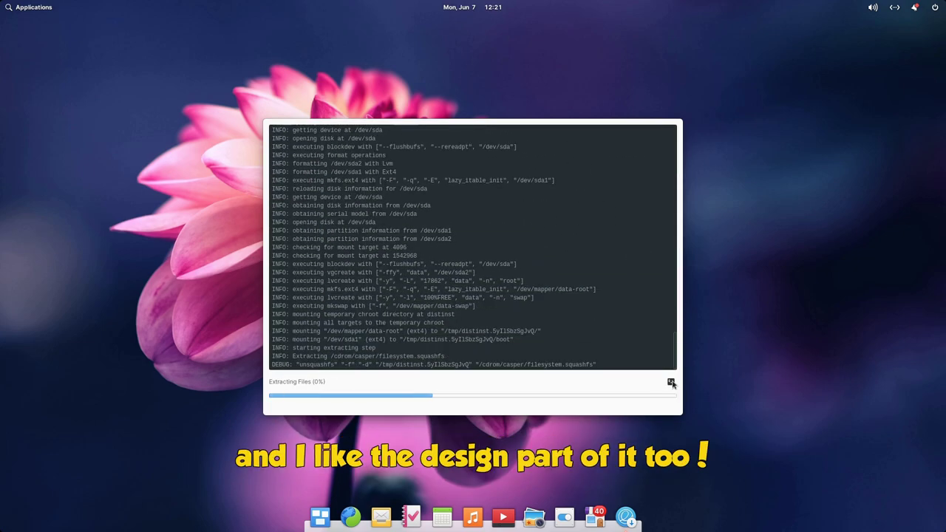
pyautogui.click(671, 383)
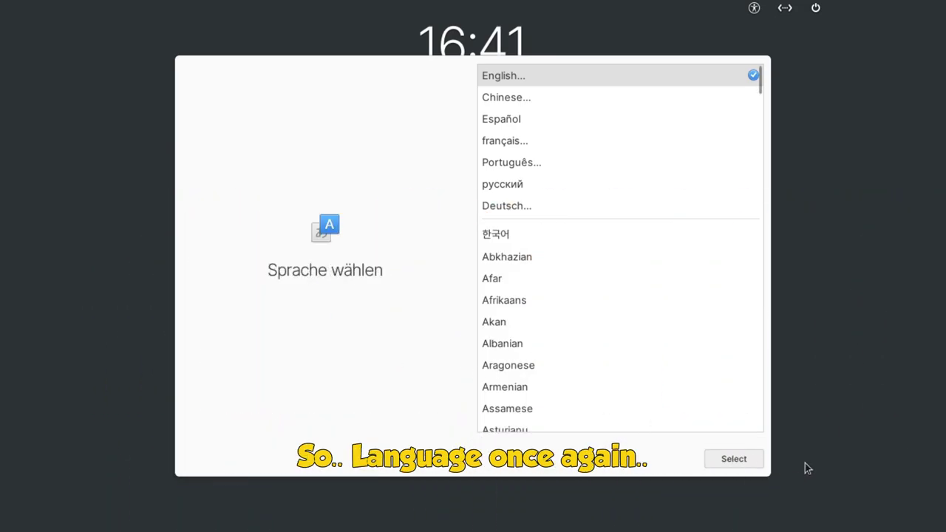
# Keep English as the language with the default English (US) keyboard layout.
pyautogui.click(747, 460)
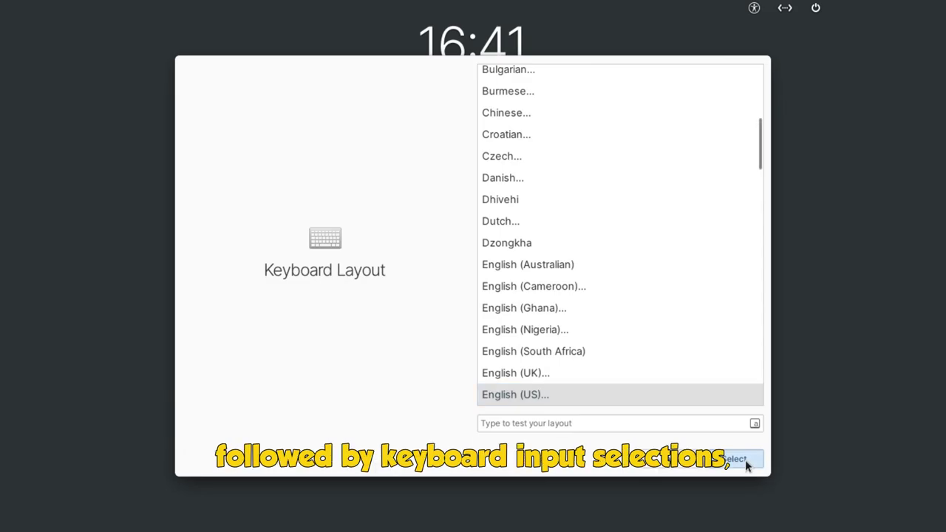
pyautogui.click(747, 460)
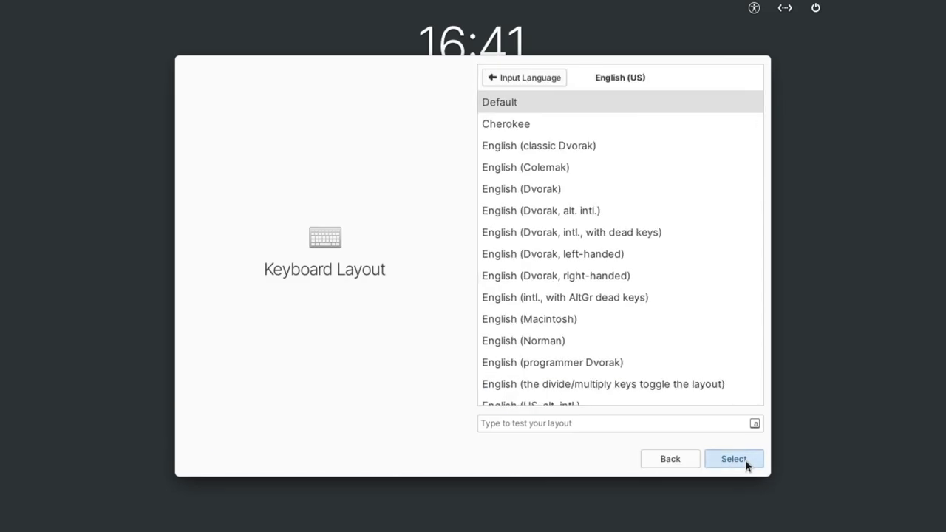
pyautogui.click(747, 460)
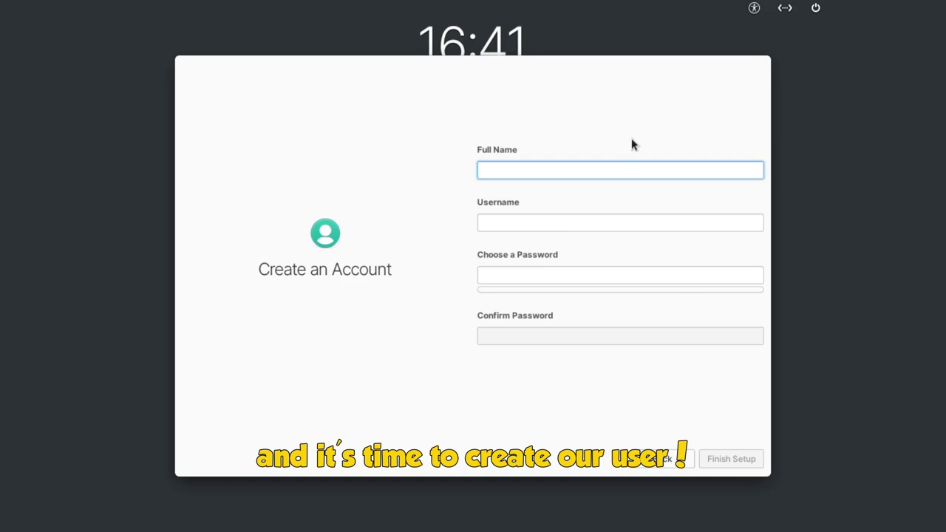
# Enter the user's full name and a password twice, then finish setup.
pyautogui.write('me')
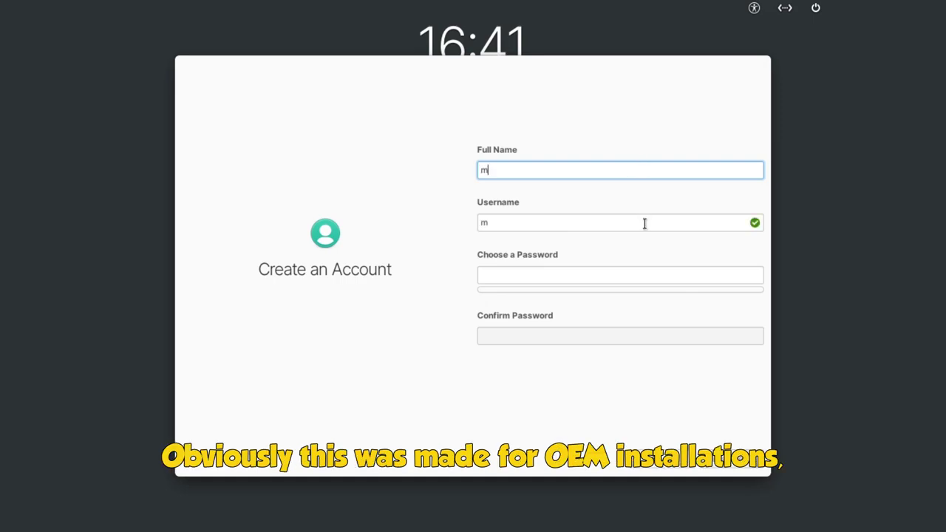
pyautogui.press('Tab')
pyautogui.press('Tab')
pyautogui.write('1234')
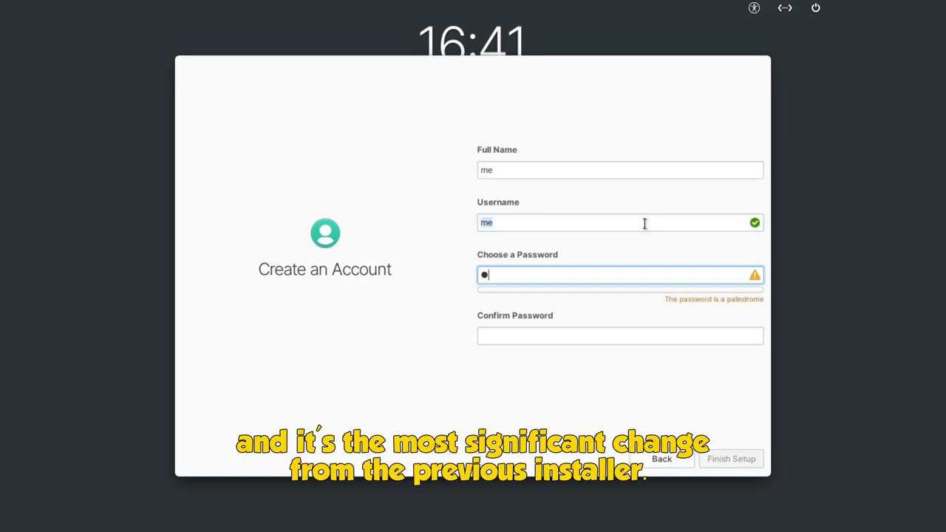
pyautogui.press('Tab')
pyautogui.write('1234')
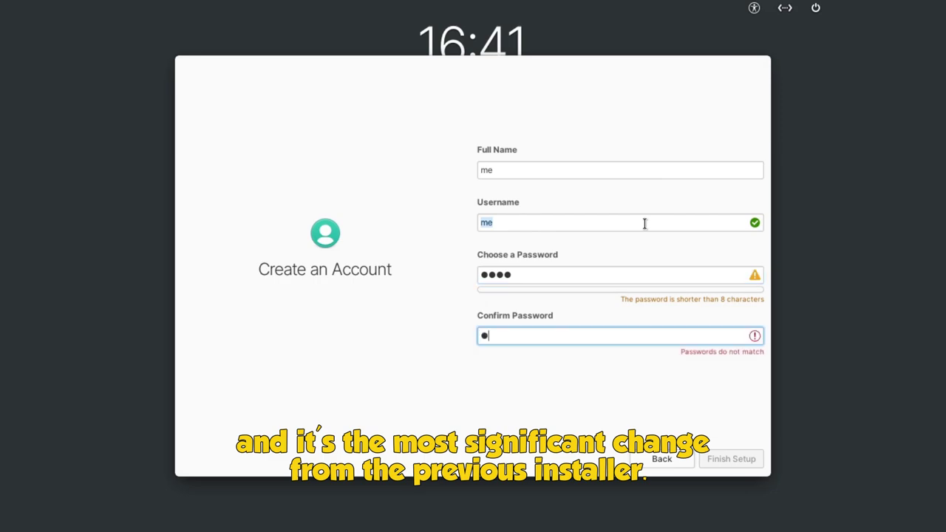
pyautogui.click(733, 460)
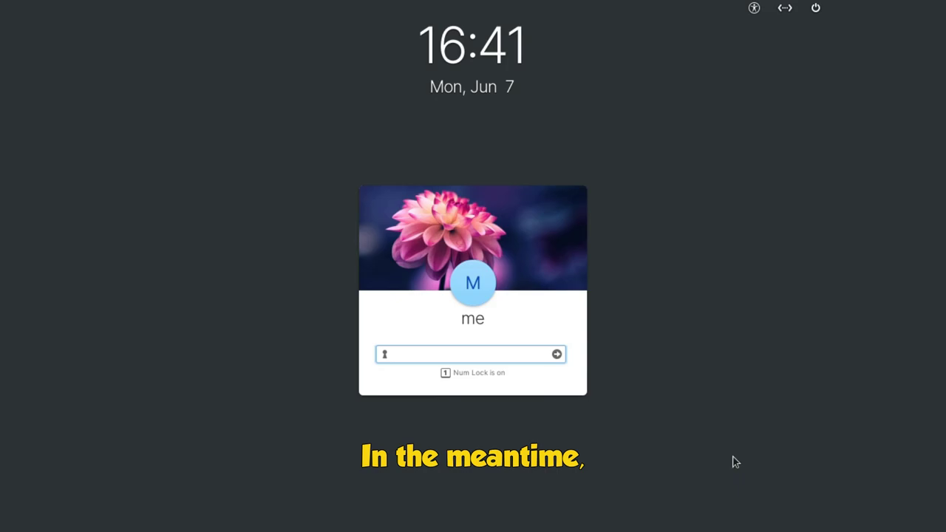
# Enter the account password at the lock screen to sign in.
pyautogui.write('12')
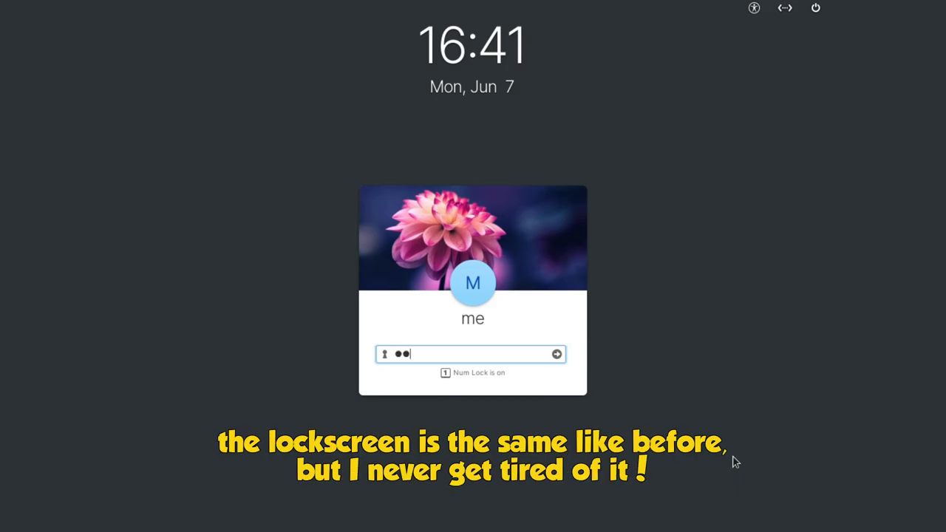
pyautogui.write('34')
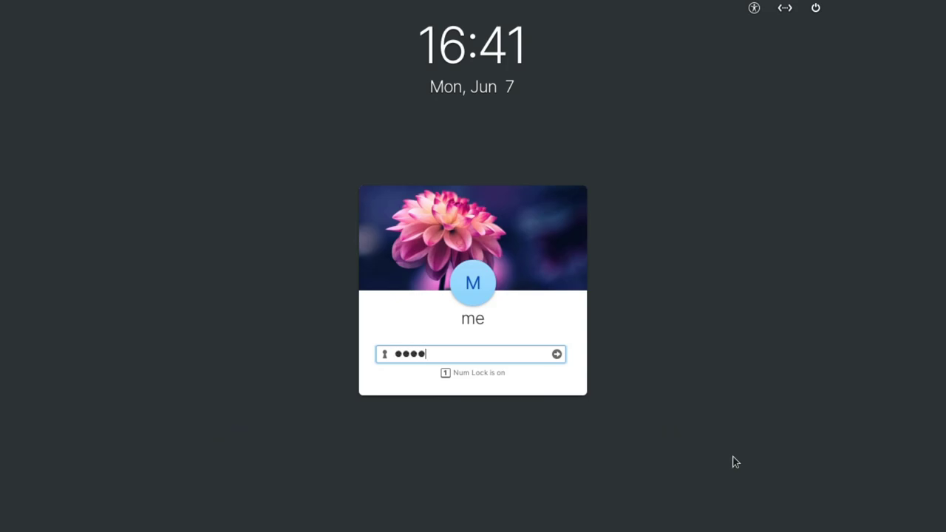
pyautogui.press('Return')
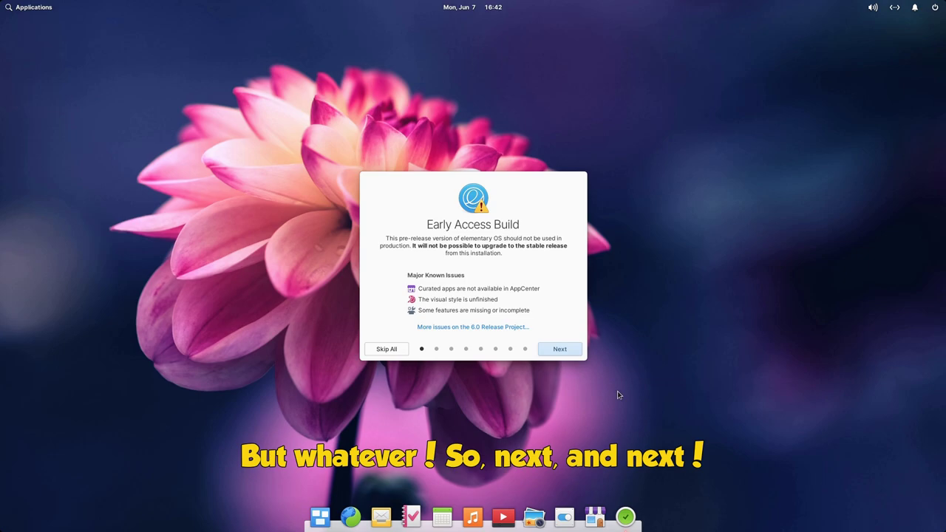
# Move past the Early Access notice and choose the pink accent colour with the Dark style.
pyautogui.click(565, 358)
pyautogui.click(566, 358)
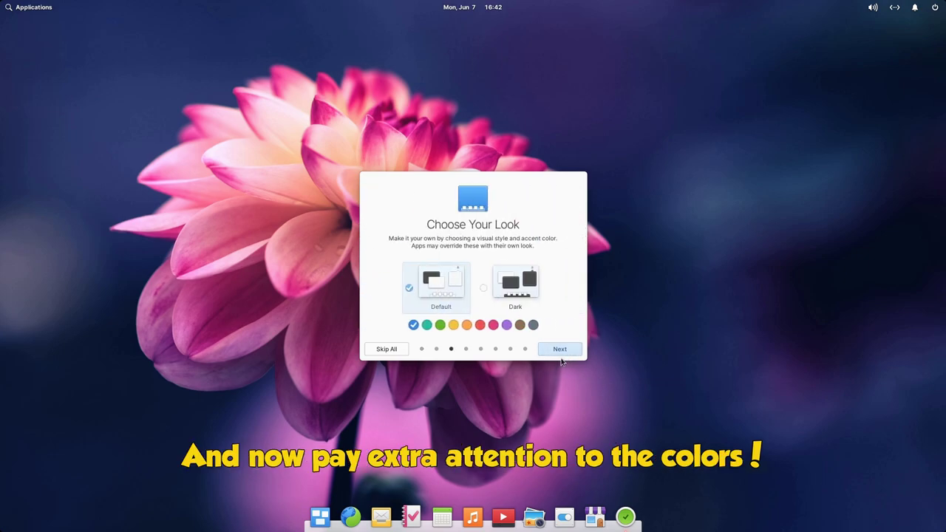
pyautogui.click(493, 326)
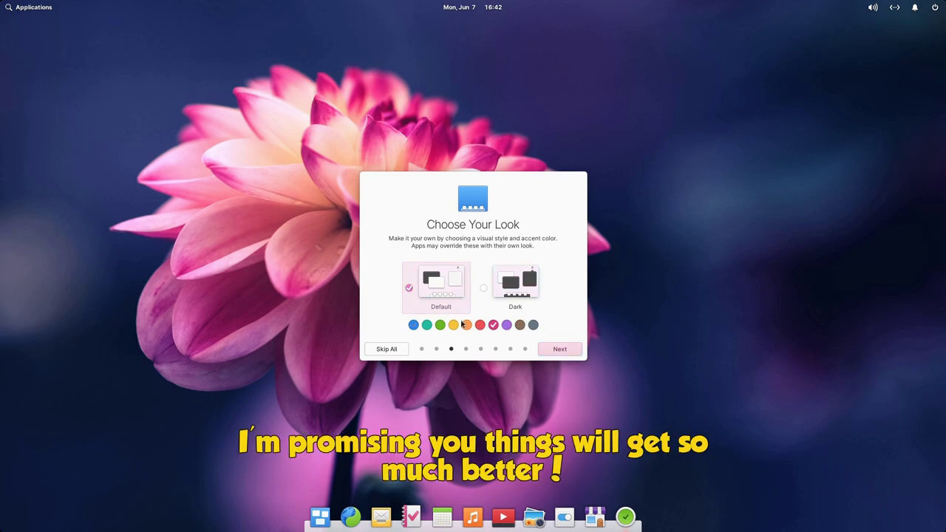
pyautogui.click(522, 285)
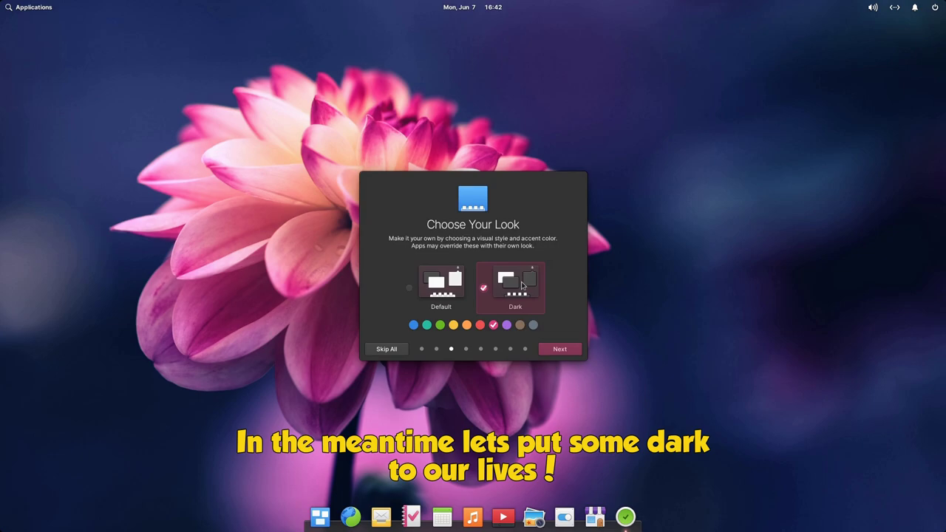
# Skip through Location Services, Night Light and Get Some Apps, then finish the welcome tour.
pyautogui.click(559, 349)
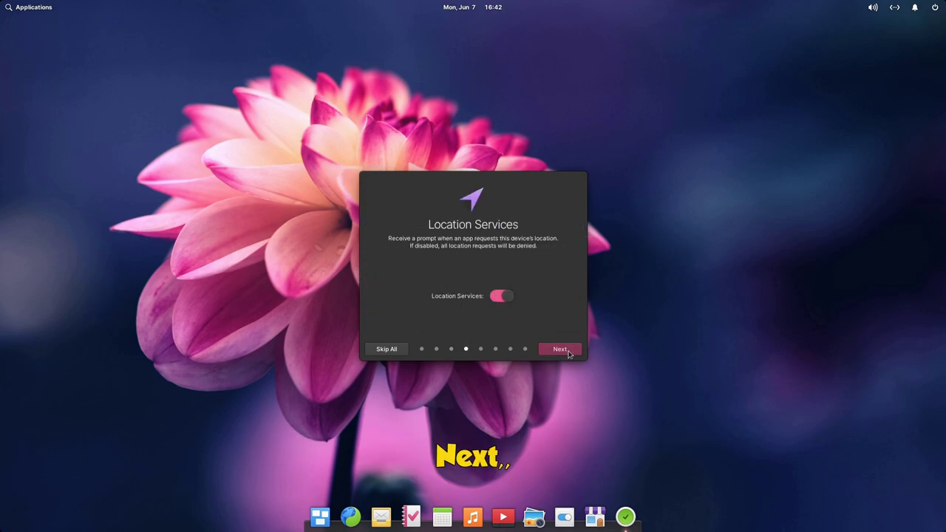
pyautogui.click(564, 350)
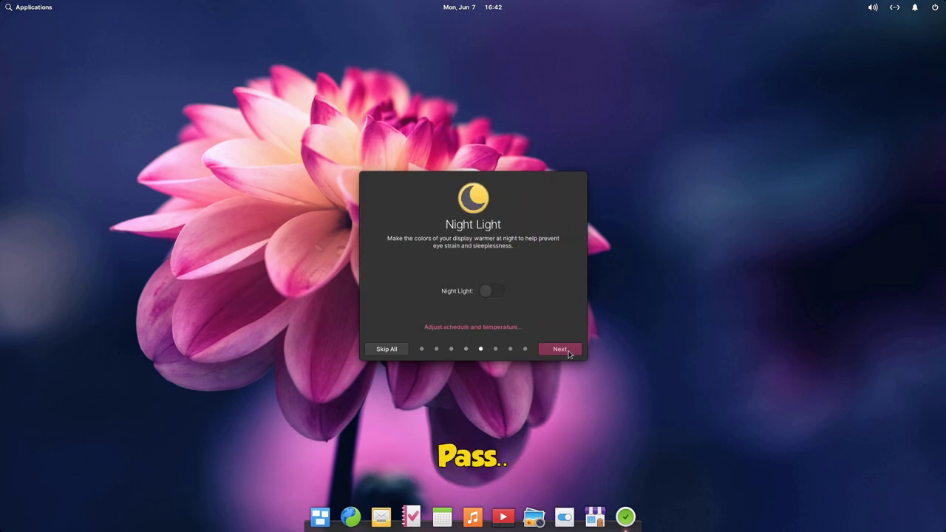
pyautogui.click(563, 349)
pyautogui.click(568, 352)
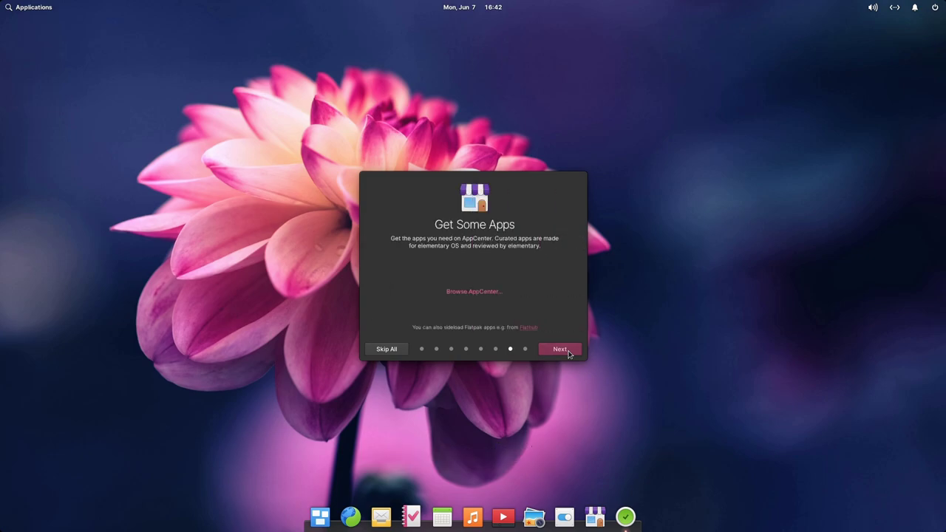
pyautogui.click(568, 353)
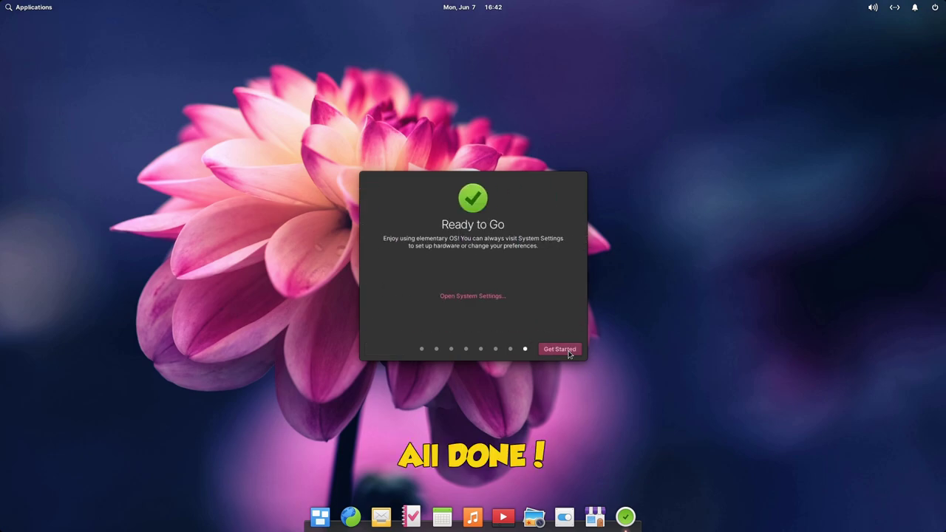
pyautogui.click(569, 353)
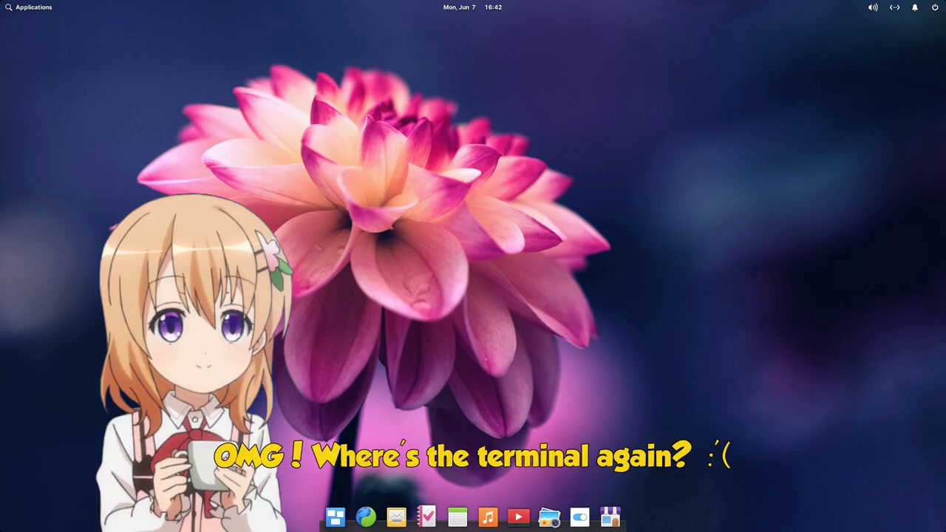
# Launch Terminal from Applications and pin its dock icon with Keep in Dock.
pyautogui.click(37, 9)
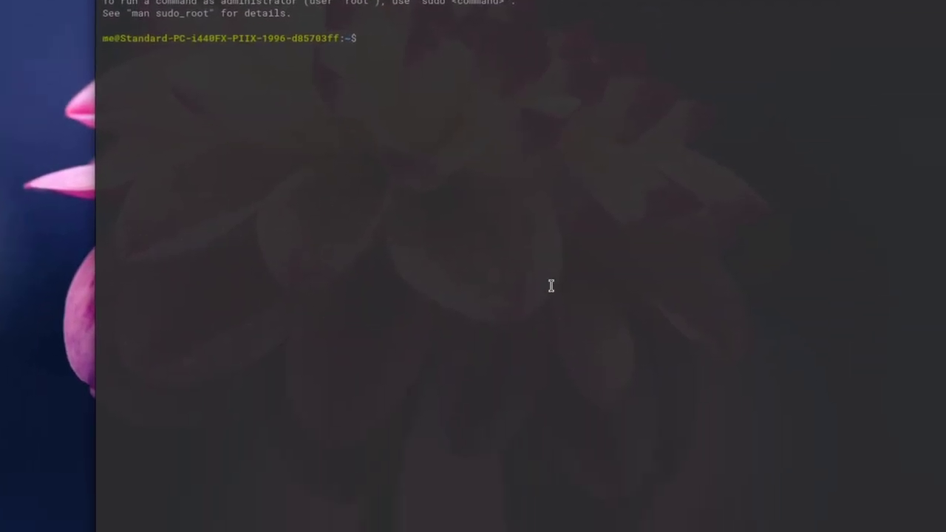
pyautogui.rightClick(708, 511)
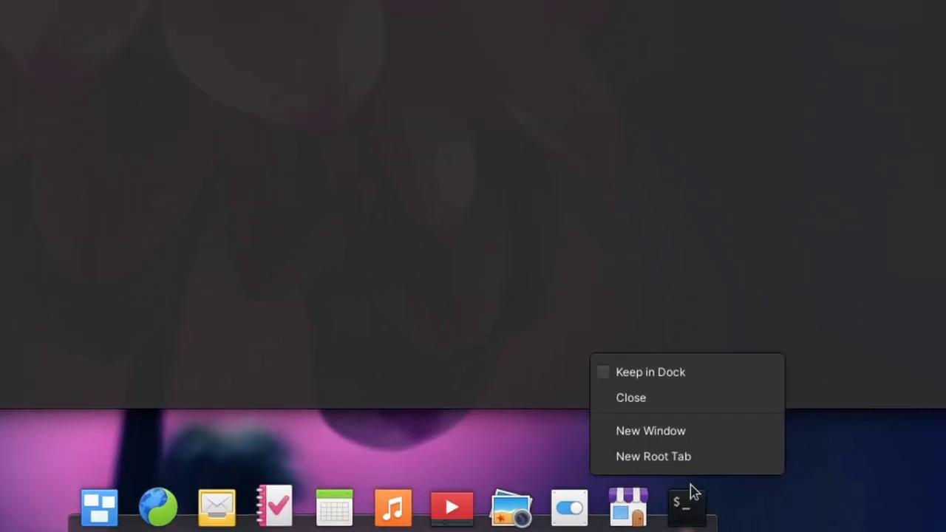
pyautogui.click(652, 373)
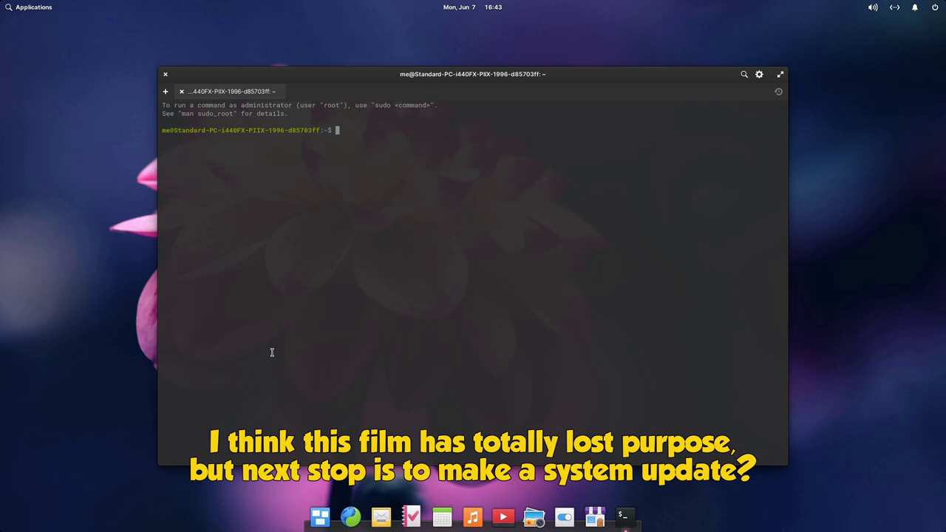
# Zoom the Terminal text, run hostnamectl set-hostname my6, and open a new tab showing my6.
pyautogui.hotkey('ctrl', '+')
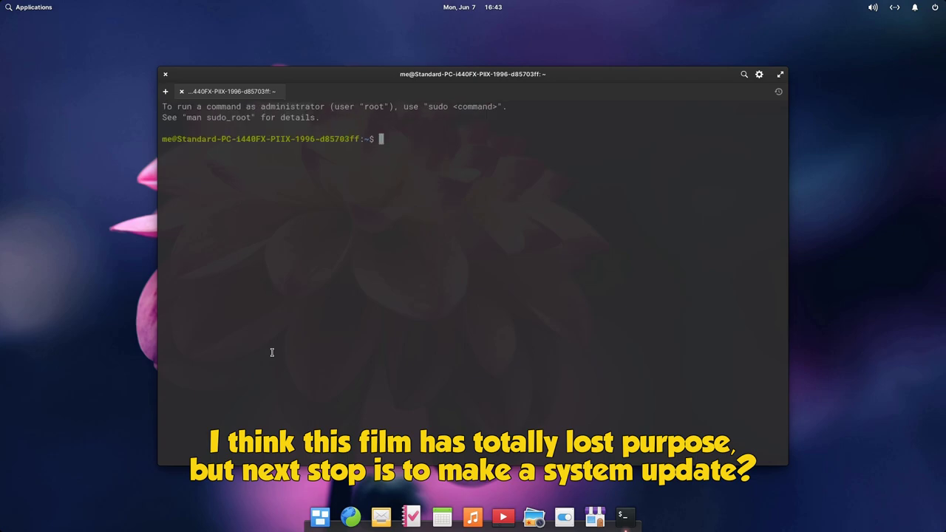
pyautogui.tripleClick(340, 139)
pyautogui.click(365, 222)
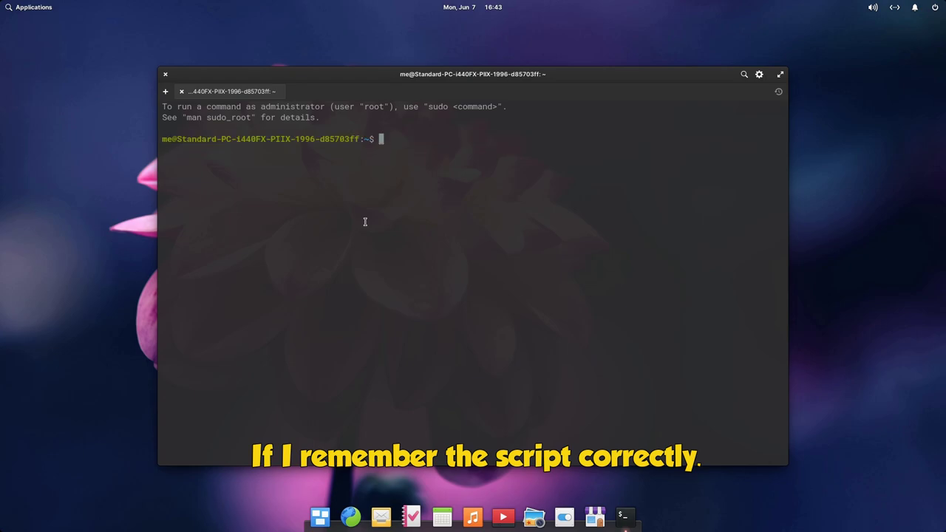
pyautogui.write('hos')
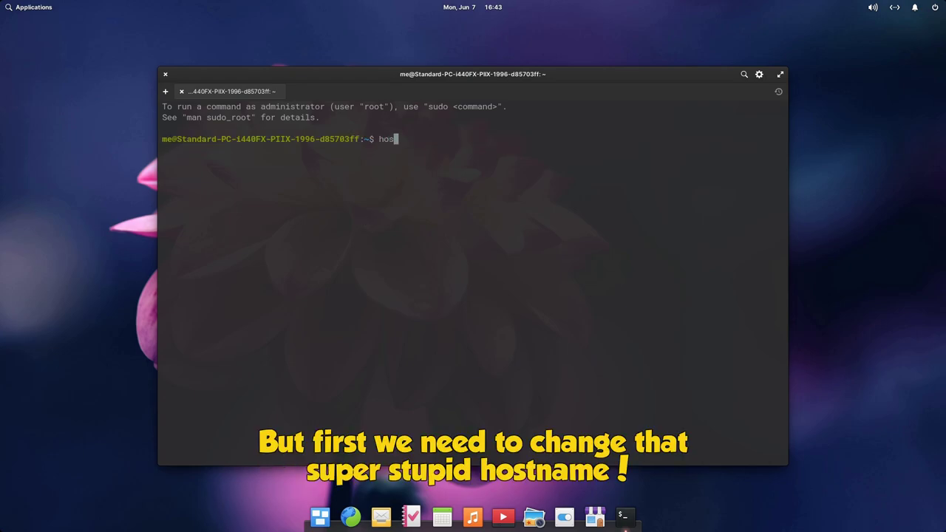
pyautogui.write('tnamectl')
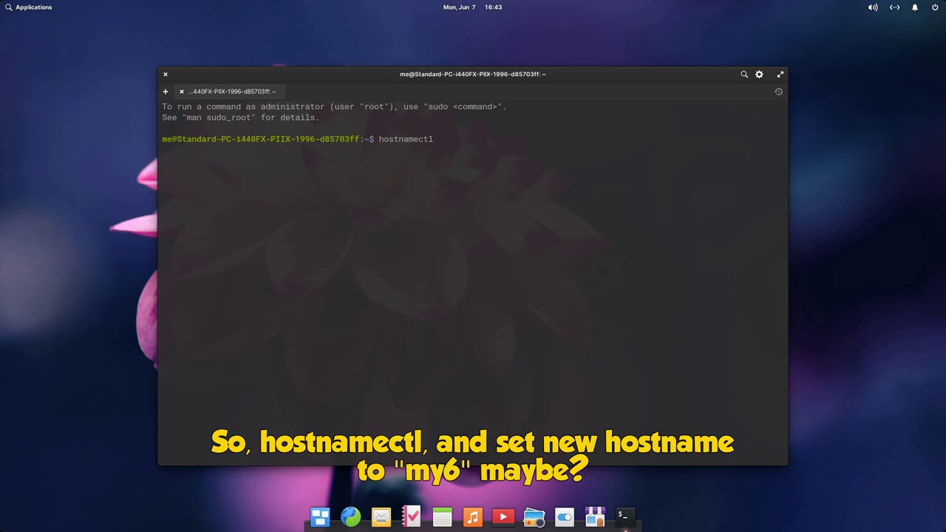
pyautogui.write(' set-hostname my6')
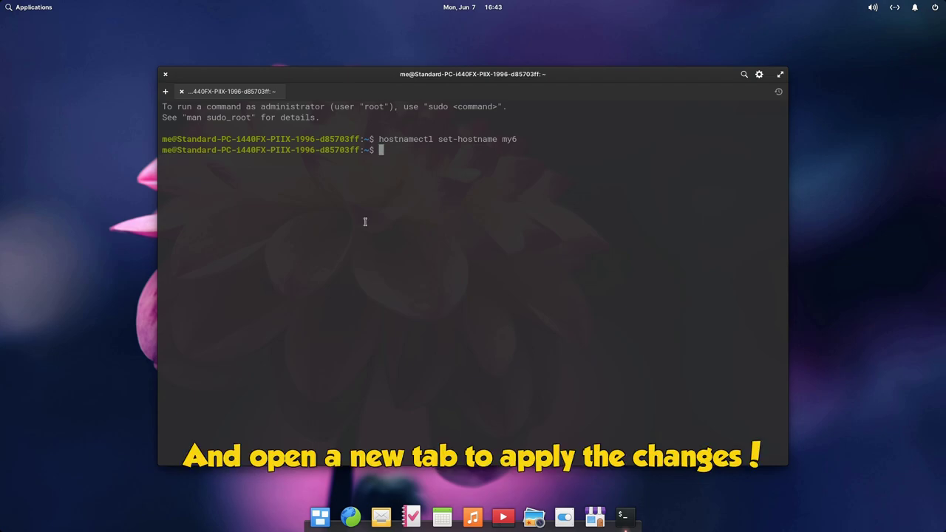
pyautogui.hotkey('ctrl', 'shift', 't')
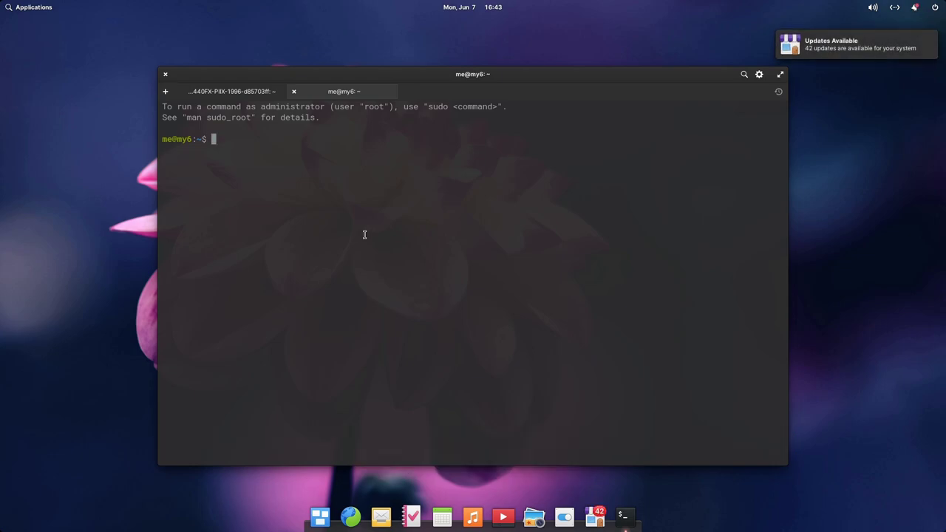
# Run sudo apt update, entering the administrator password when asked.
pyautogui.write('sudo apt update')
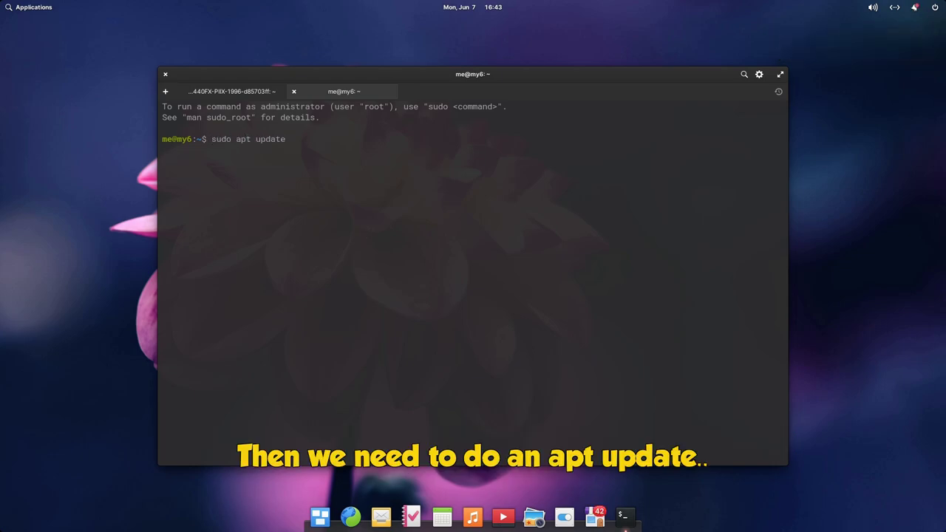
pyautogui.press('Return')
pyautogui.write('*****')
pyautogui.press('Return')
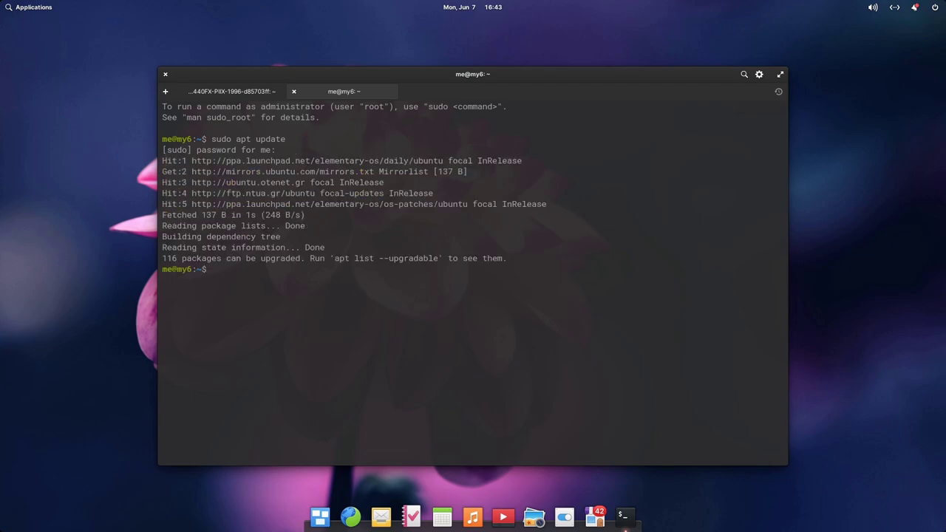
# Run sudo apt dist-upgrade to install the 116 upgrades, then type reboot.
pyautogui.write('sudo apt ')
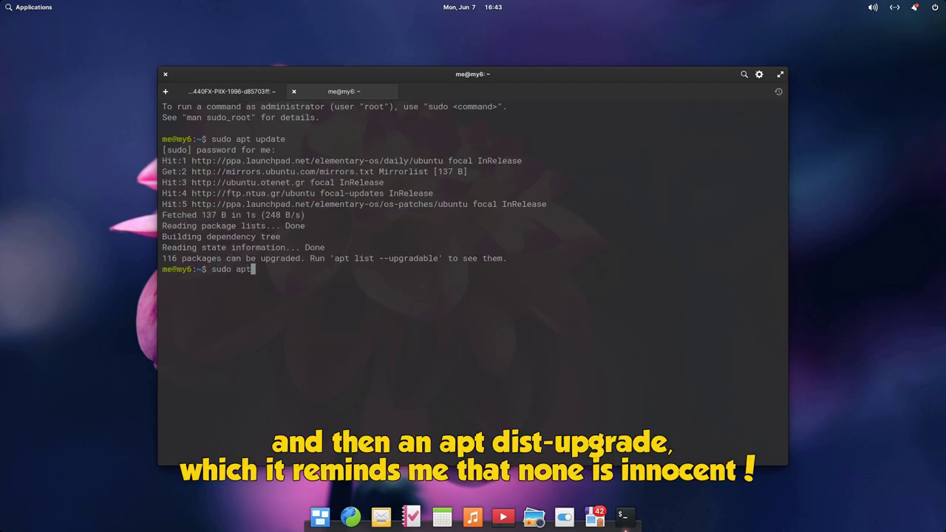
pyautogui.write('dist-upgrade')
pyautogui.press('Return')
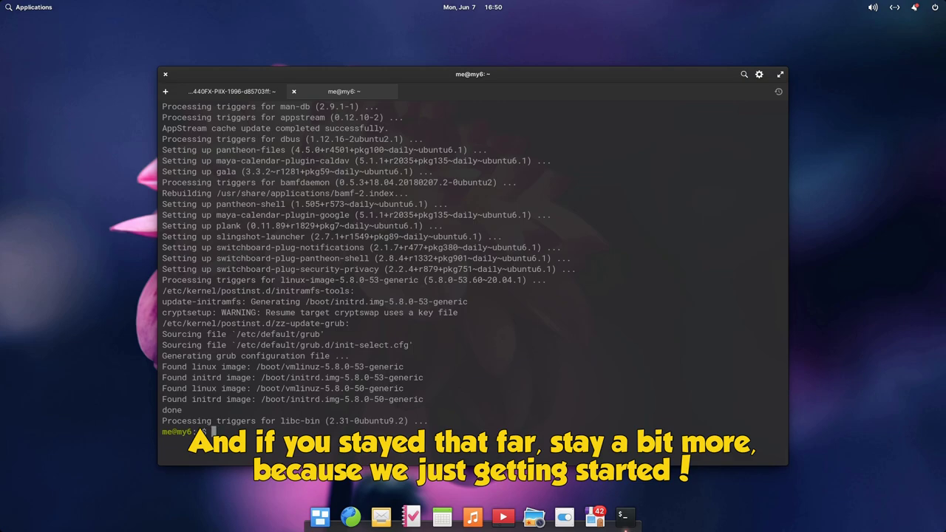
pyautogui.write('reboot')
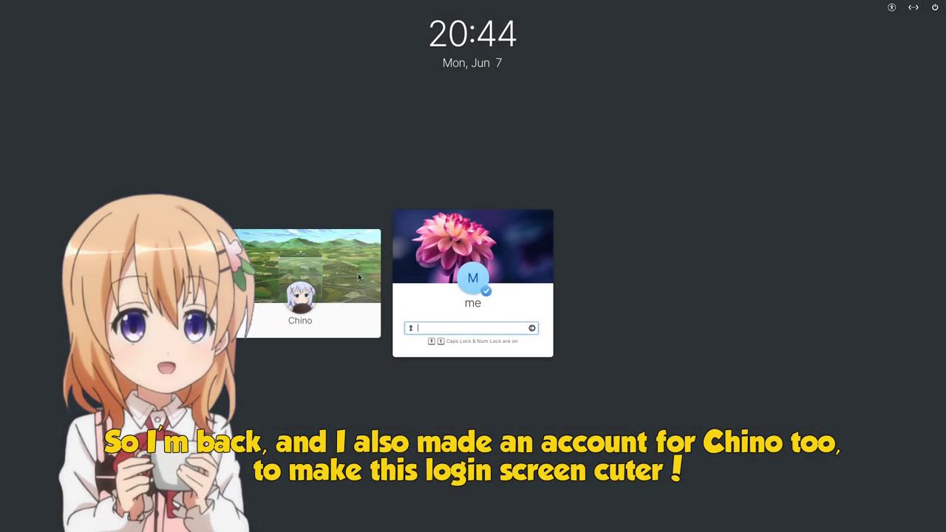
# Switch between the two user login cards, ending on the main user's card.
pyautogui.click(358, 272)
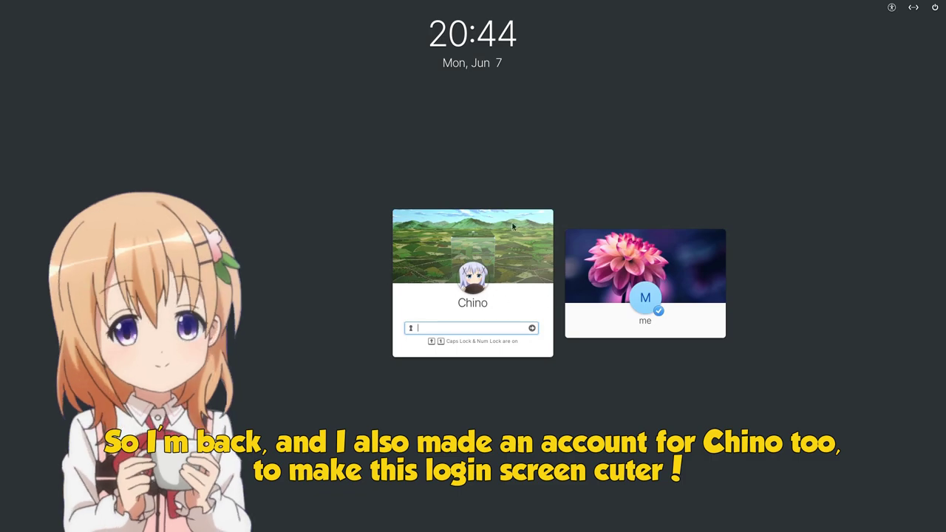
pyautogui.click(576, 317)
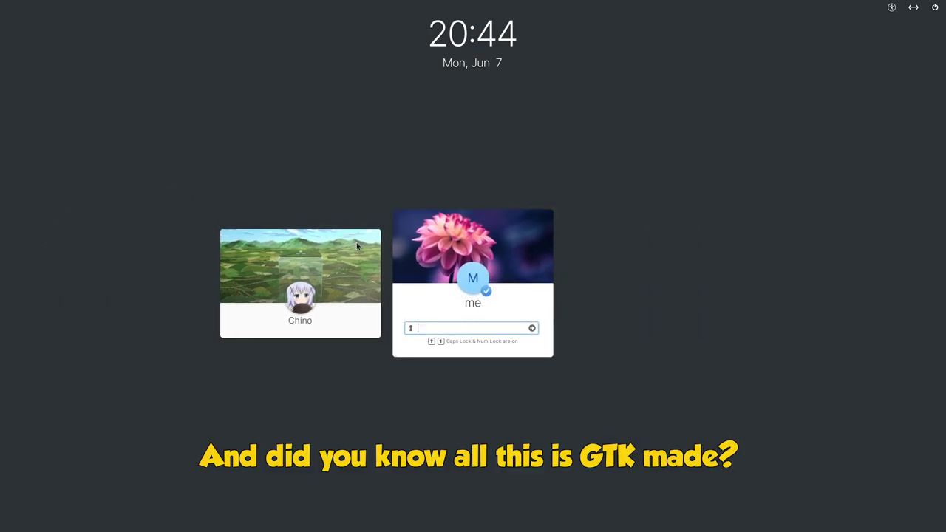
pyautogui.click(358, 247)
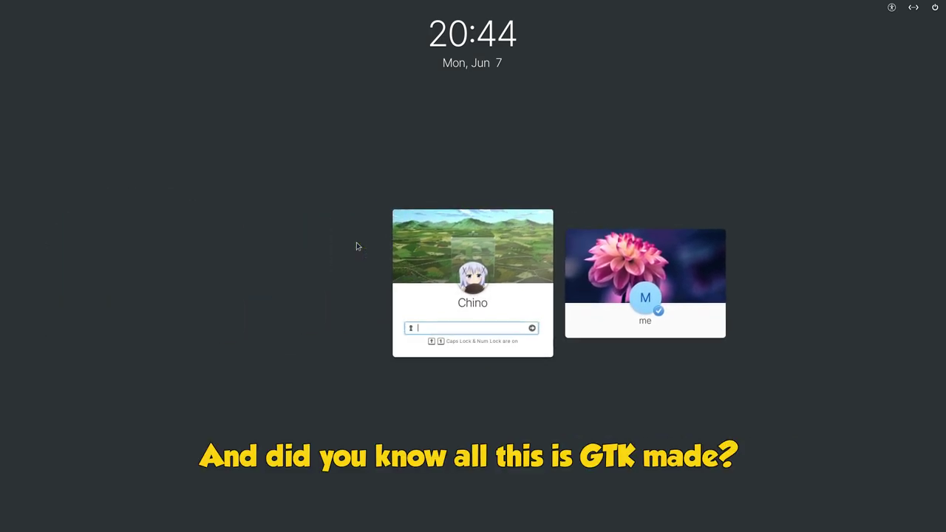
pyautogui.click(620, 258)
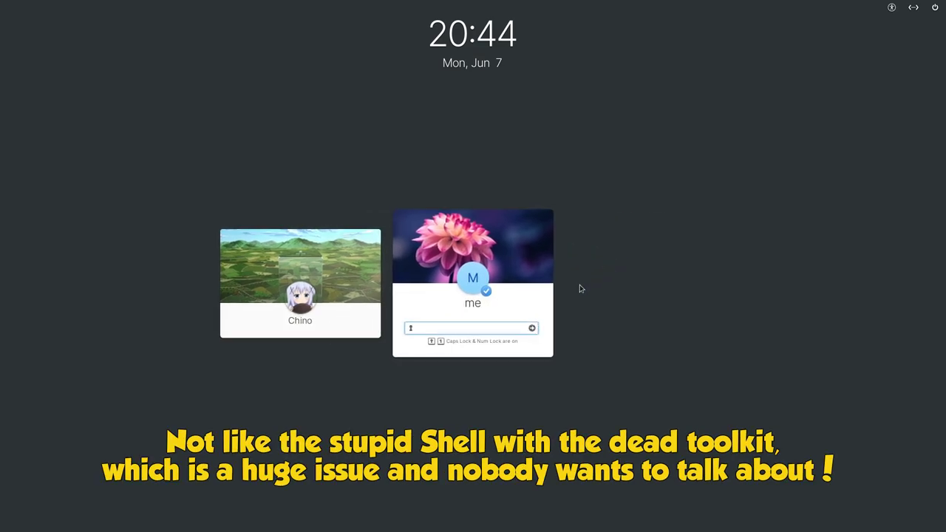
# Enter the account password, turn off Caps Lock, and retype it to log in.
pyautogui.write('••••')
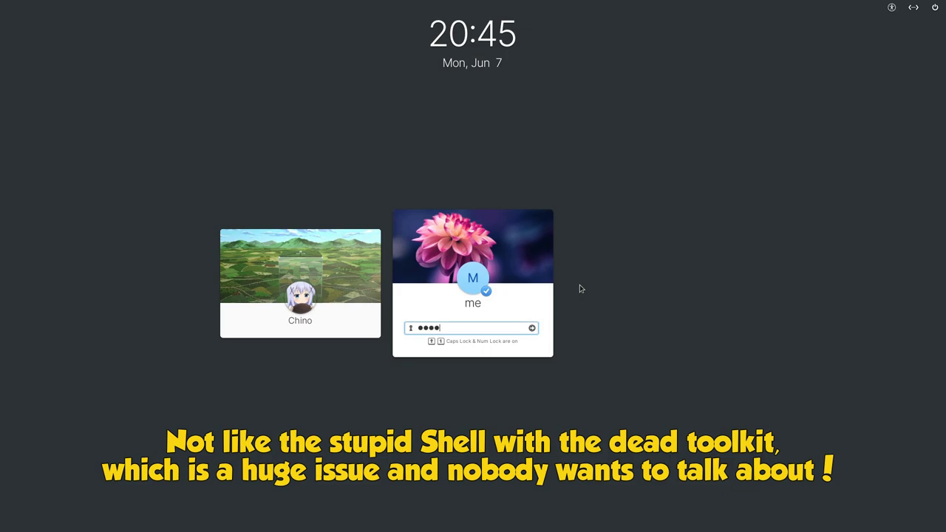
pyautogui.press('Return')
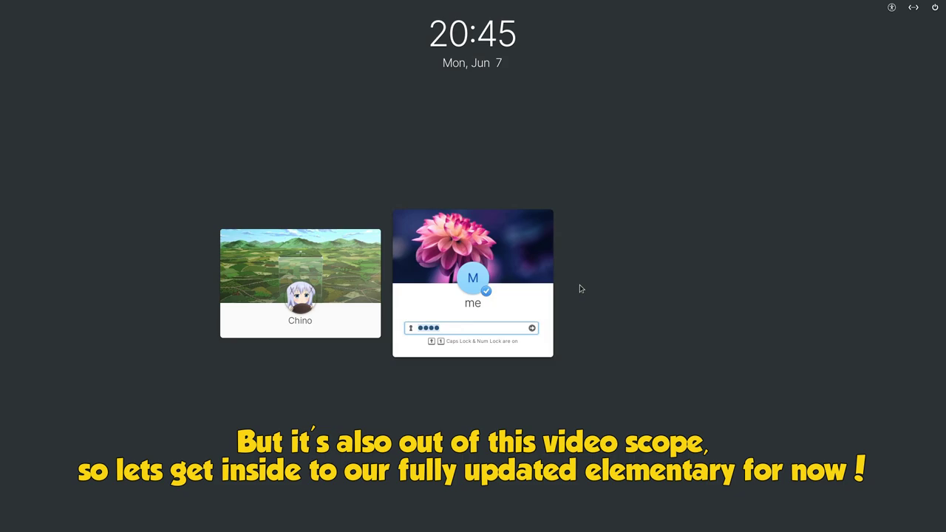
pyautogui.press('capslock')
pyautogui.write('****')
pyautogui.press('Return')
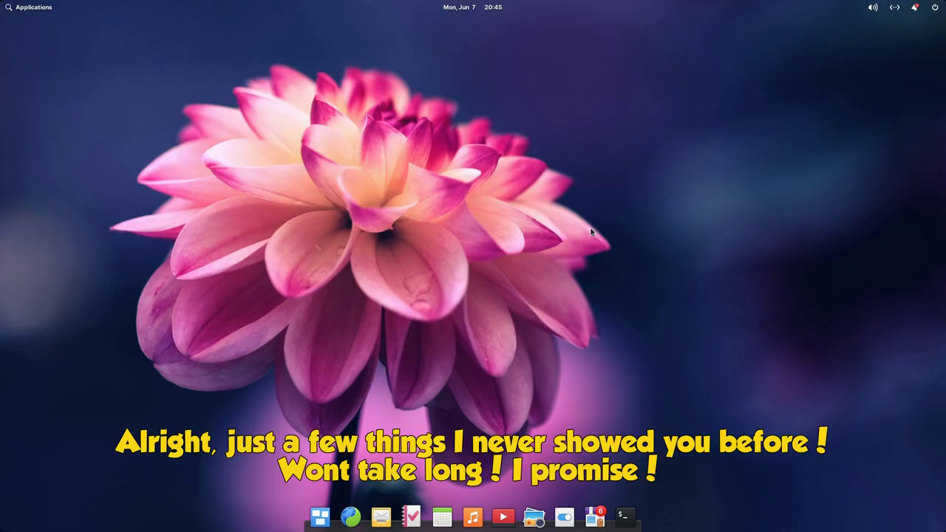
# Open System Settings from the desktop menu and look at the System information page.
pyautogui.rightClick(591, 232)
pyautogui.click(640, 270)
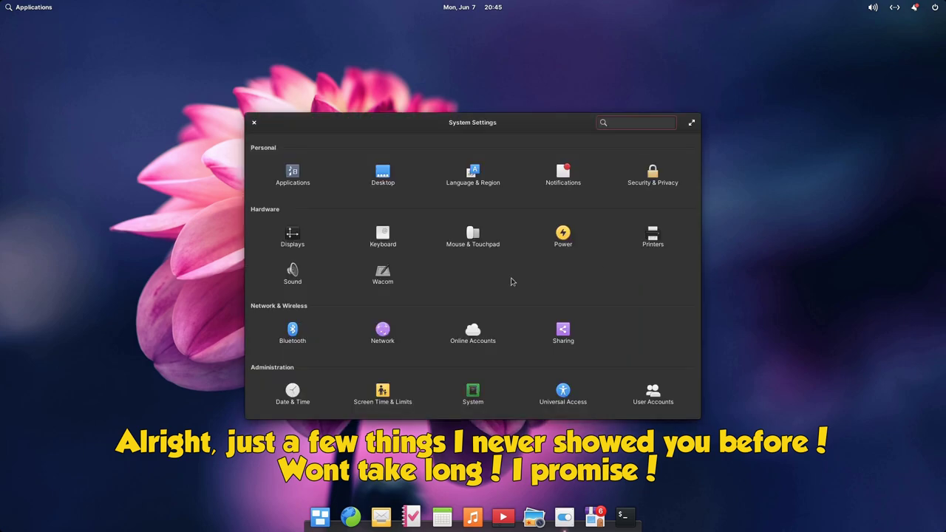
pyautogui.click(473, 395)
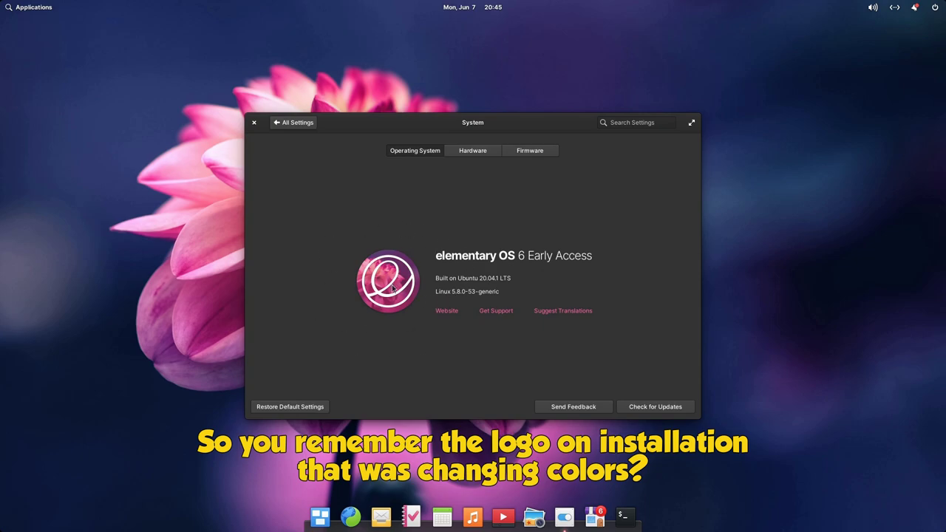
pyautogui.click(305, 123)
# Set the Desktop Appearance accent colour to green and view the now-green System page.
pyautogui.click(383, 175)
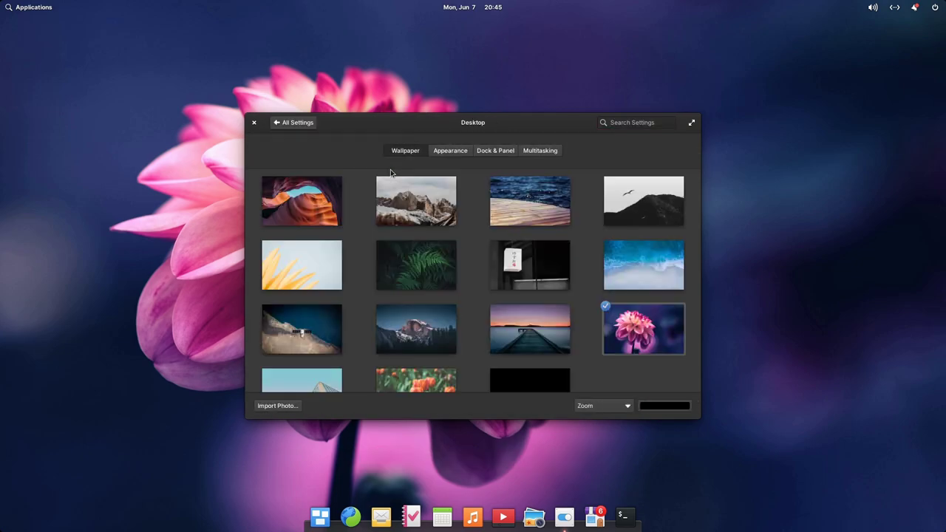
pyautogui.click(452, 154)
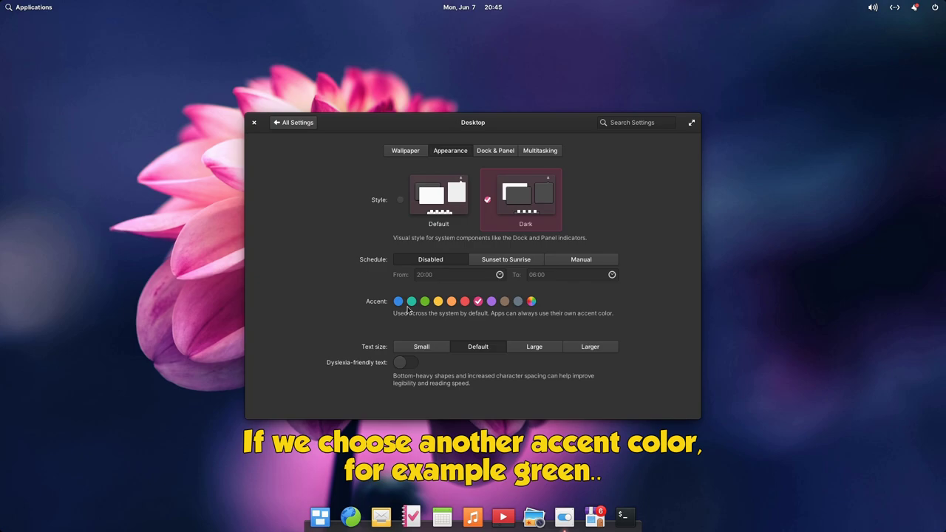
pyautogui.click(425, 302)
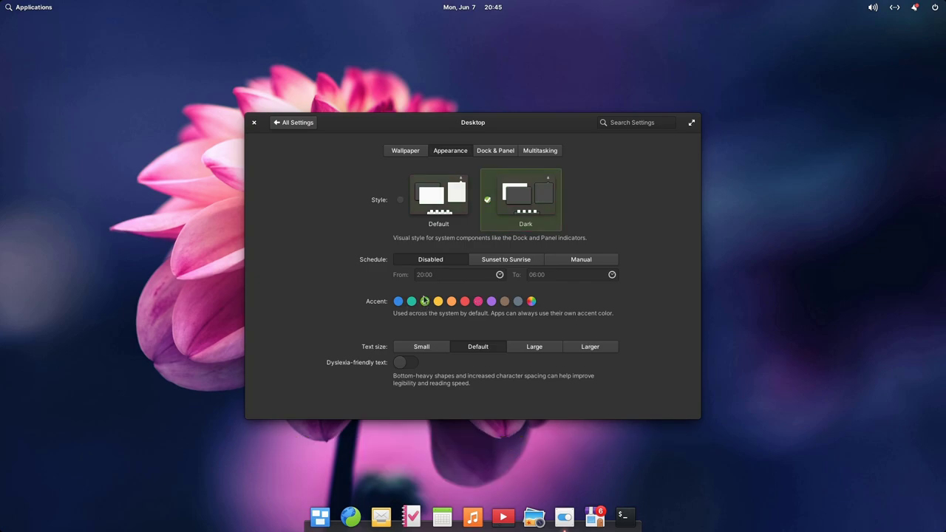
pyautogui.click(304, 122)
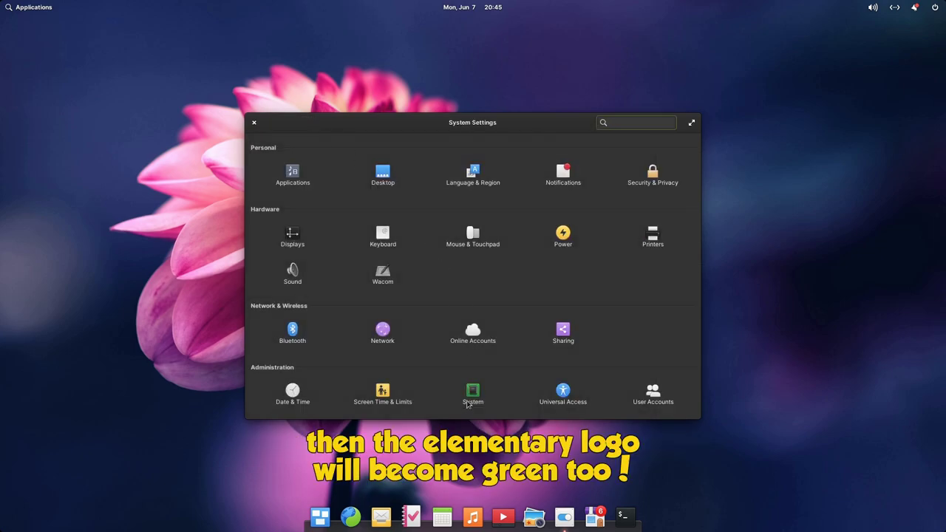
pyautogui.click(470, 394)
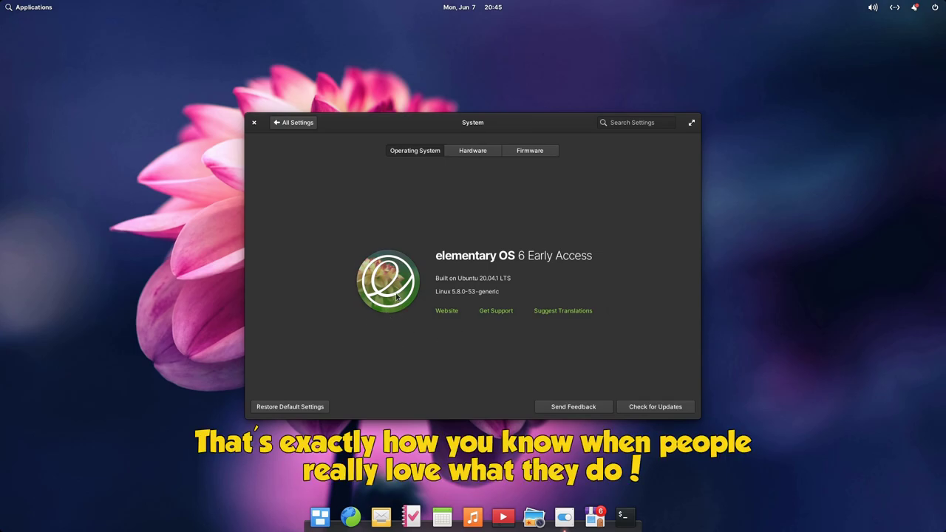
# Set the Desktop Appearance accent colour to follow the wallpaper automatically.
pyautogui.click(298, 123)
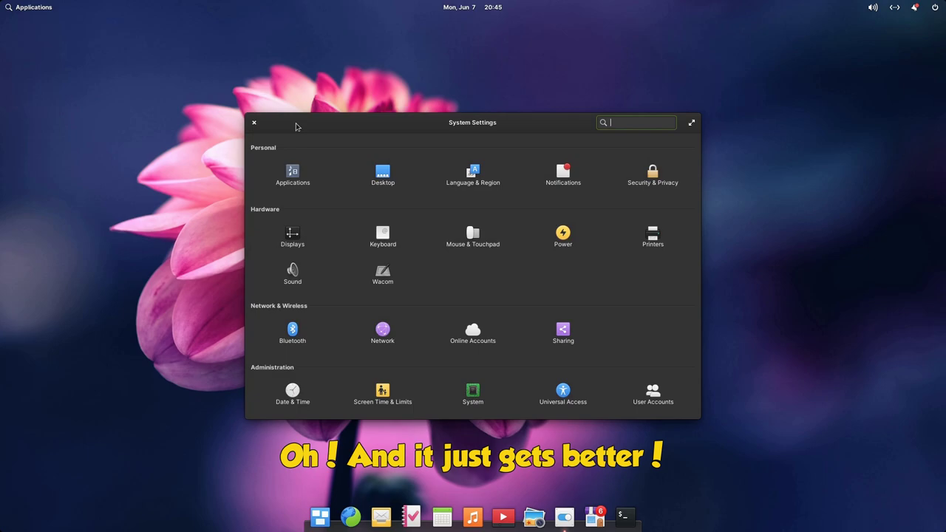
pyautogui.click(383, 173)
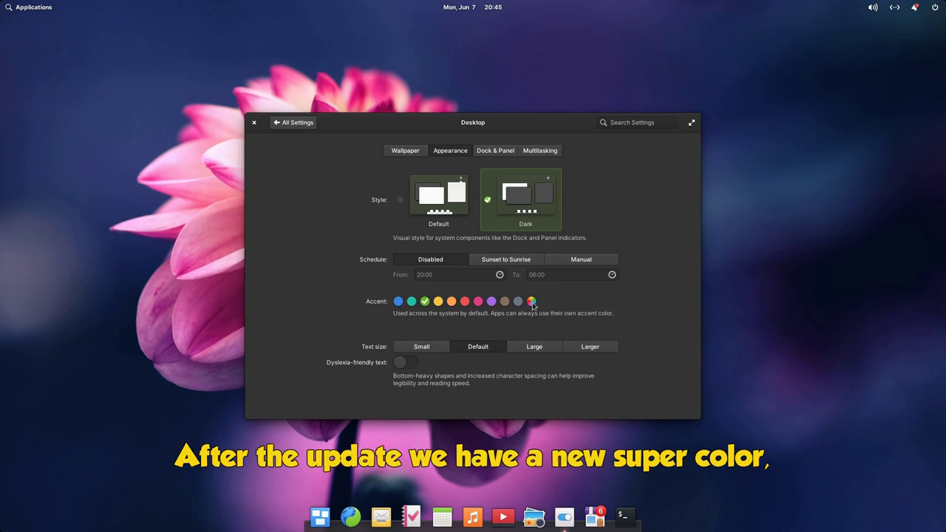
pyautogui.click(532, 303)
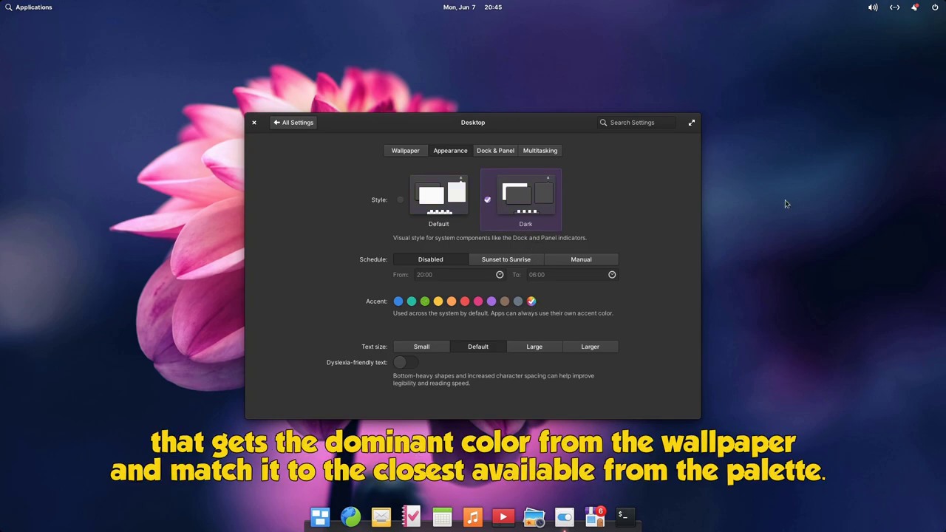
# Try the black-and-white bird wallpaper, then set the orange tulips photo as wallpaper.
pyautogui.click(410, 155)
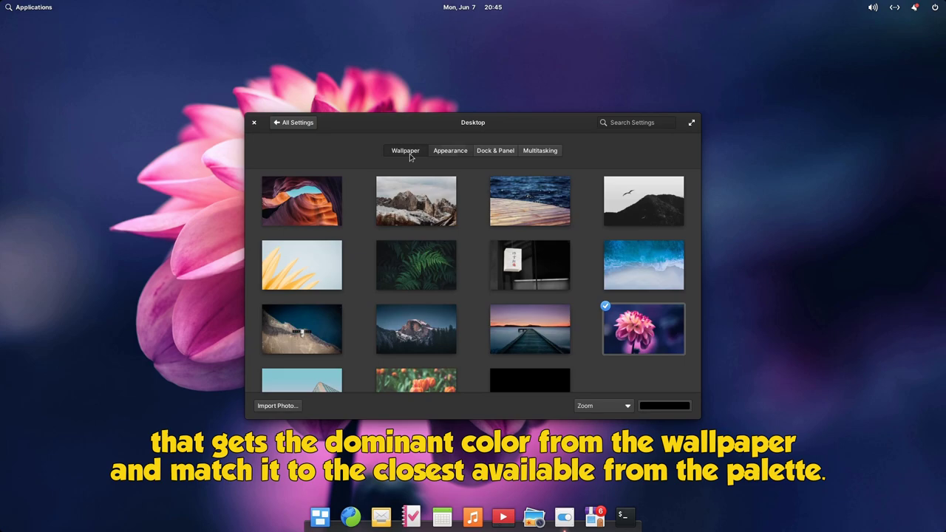
pyautogui.click(629, 205)
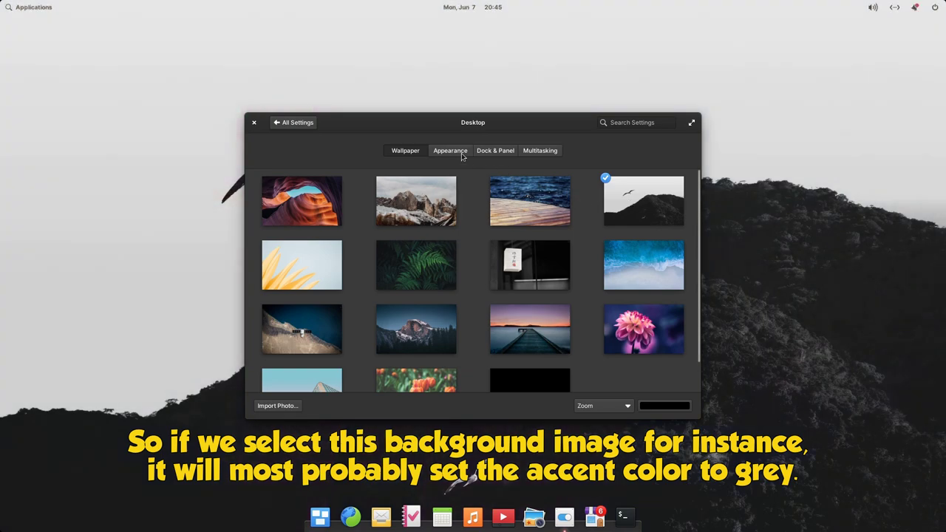
pyautogui.click(461, 153)
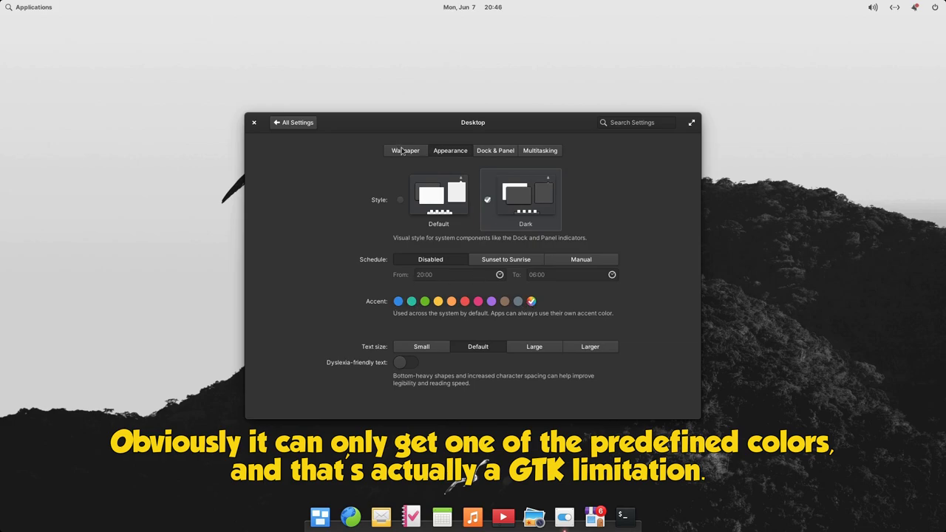
pyautogui.click(404, 151)
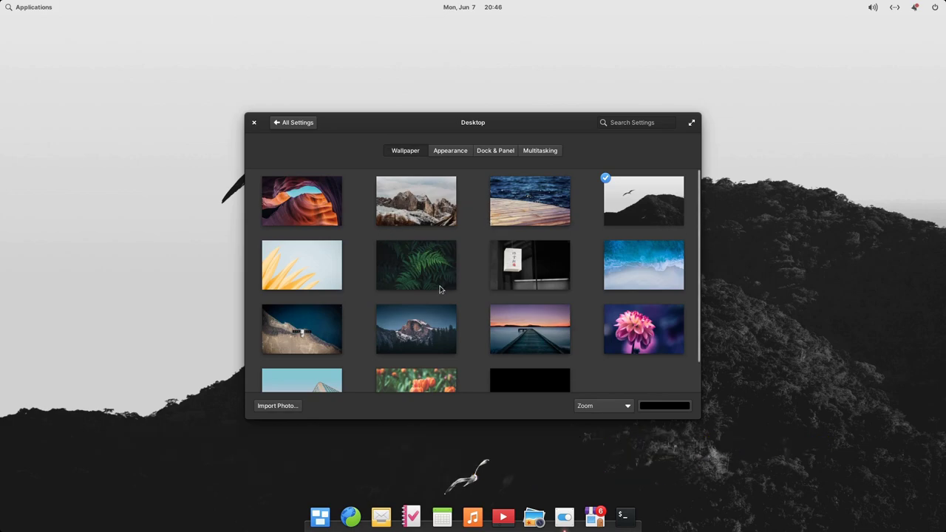
pyautogui.scroll(-1, 442, 289)
pyautogui.click(403, 359)
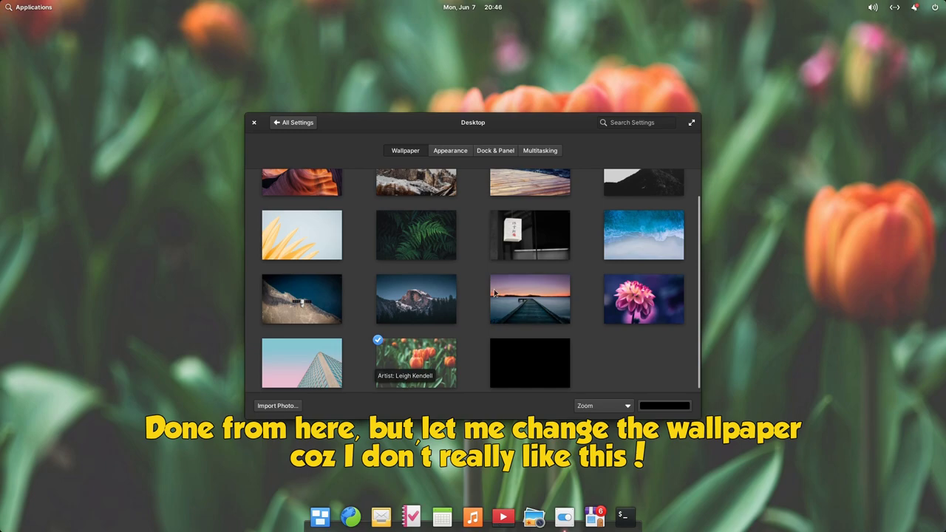
# Close Settings, open Terminal and run flatpak list to see the installed Flatpak apps.
pyautogui.click(253, 123)
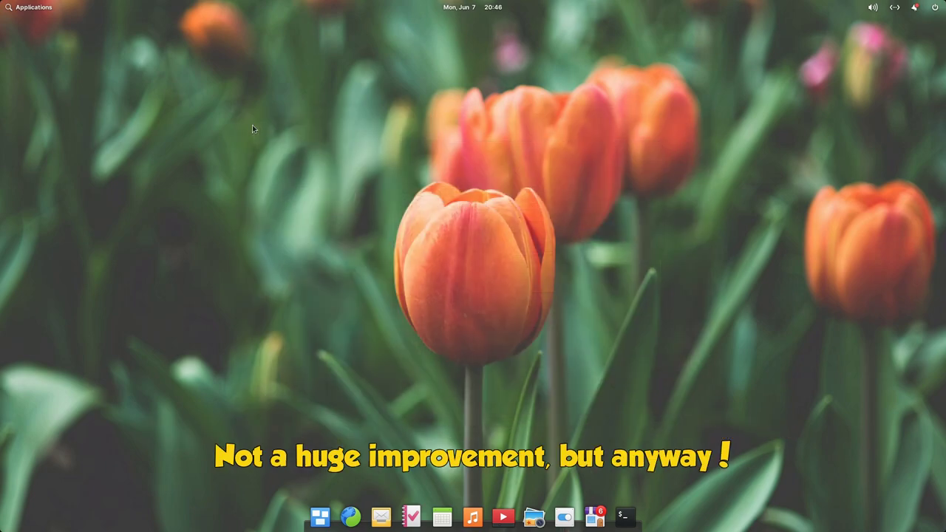
pyautogui.click(625, 515)
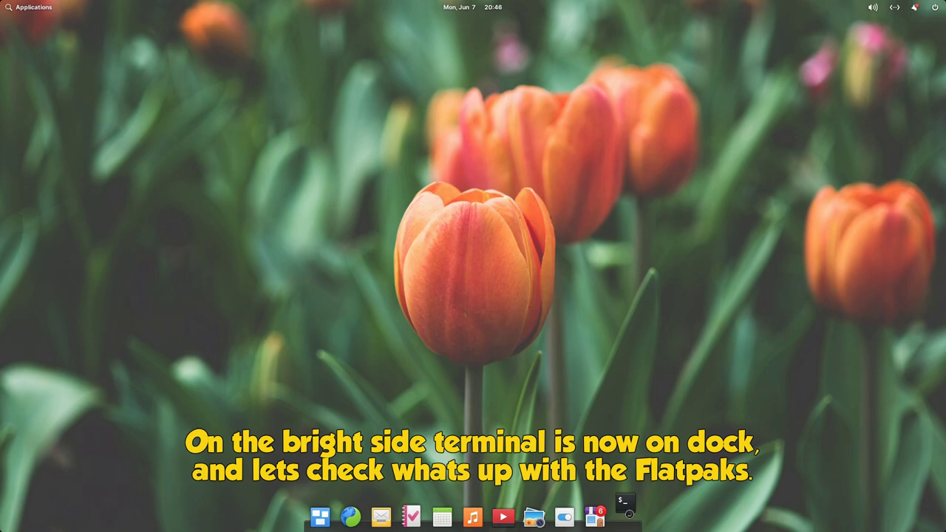
pyautogui.write('fla')
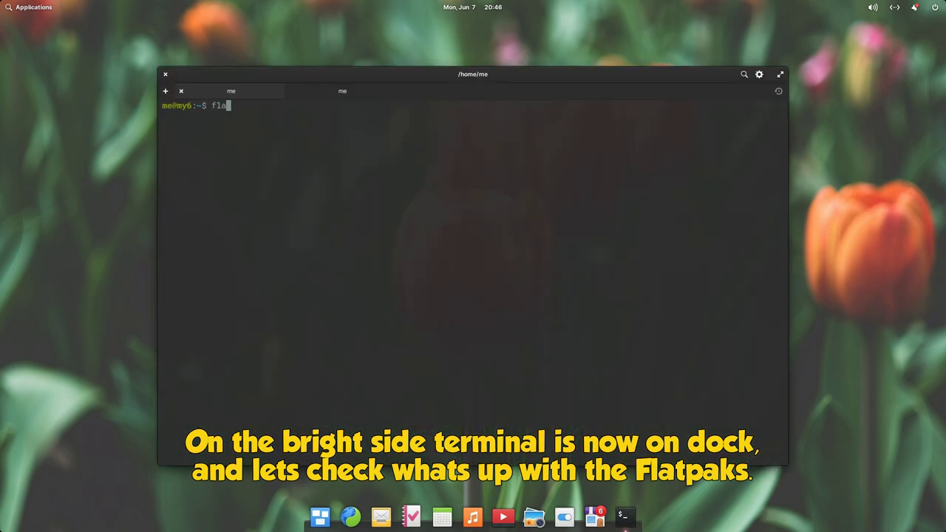
pyautogui.write('tpak list')
pyautogui.press('Return')
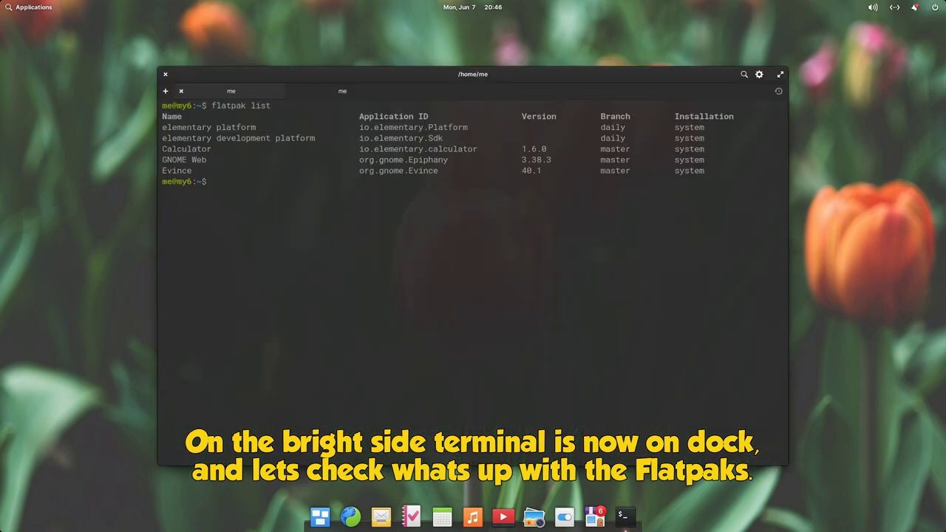
pyautogui.moveTo(217, 171); pyautogui.dragTo(161, 149)
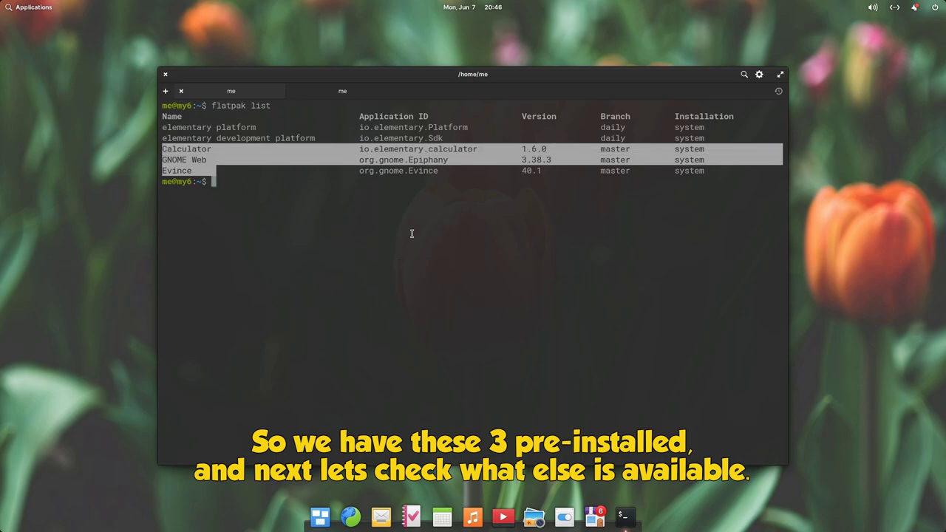
# Run flatpak remote-ls and highlight the io.elementary.tasks entry.
pyautogui.write('flatpak remote-ls')
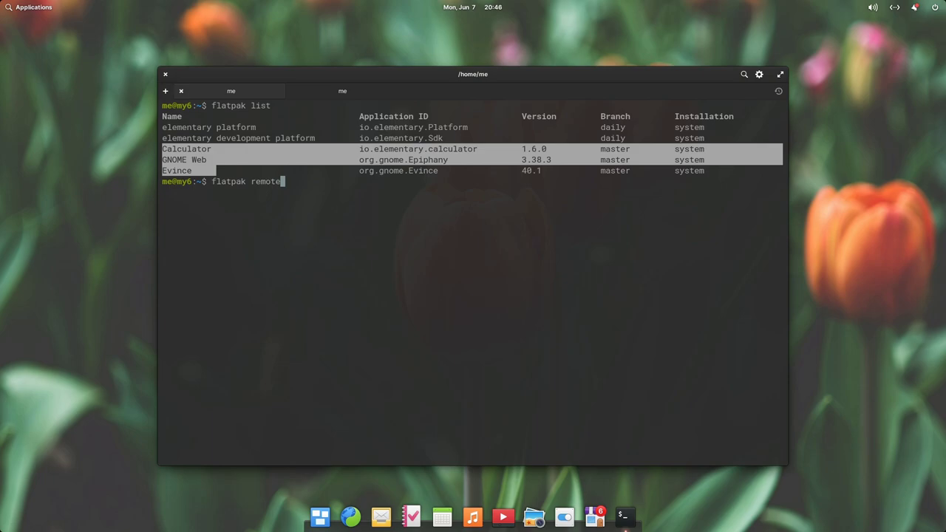
pyautogui.press('Return')
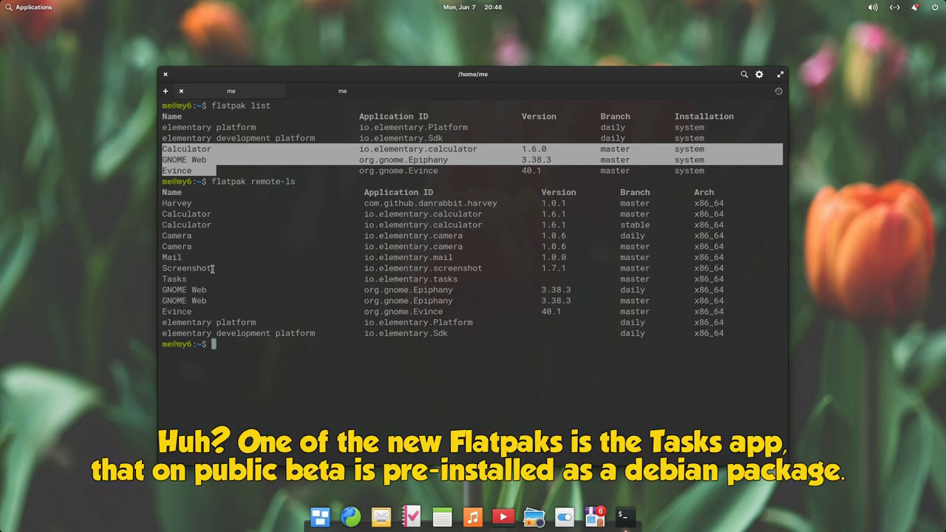
pyautogui.tripleClick(235, 279)
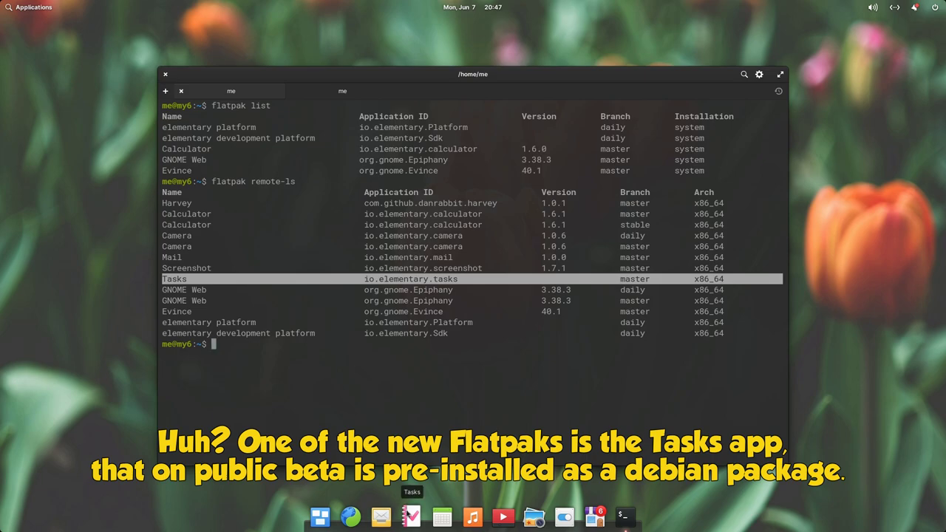
# Launch Tasks from the dock, arrange it alongside Terminal, then bring up AppCenter.
pyautogui.click(409, 514)
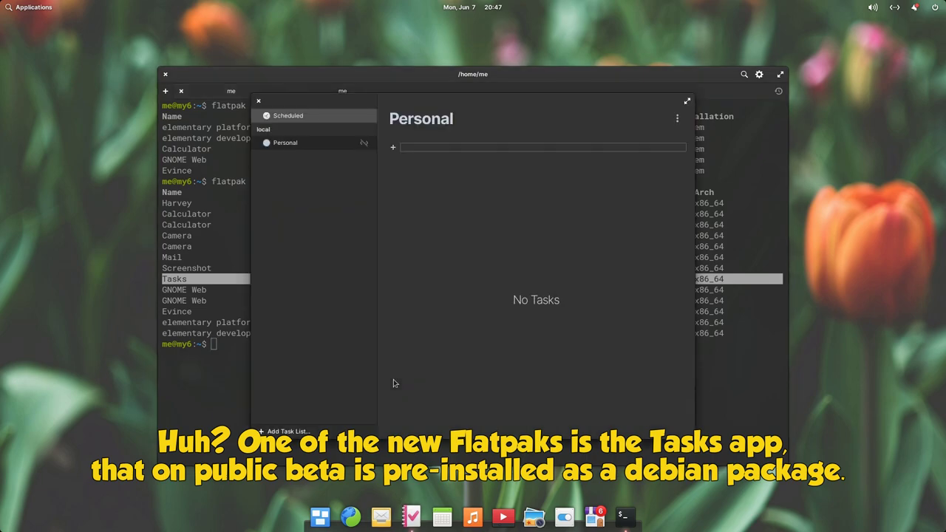
pyautogui.moveTo(443, 101); pyautogui.dragTo(229, 42)
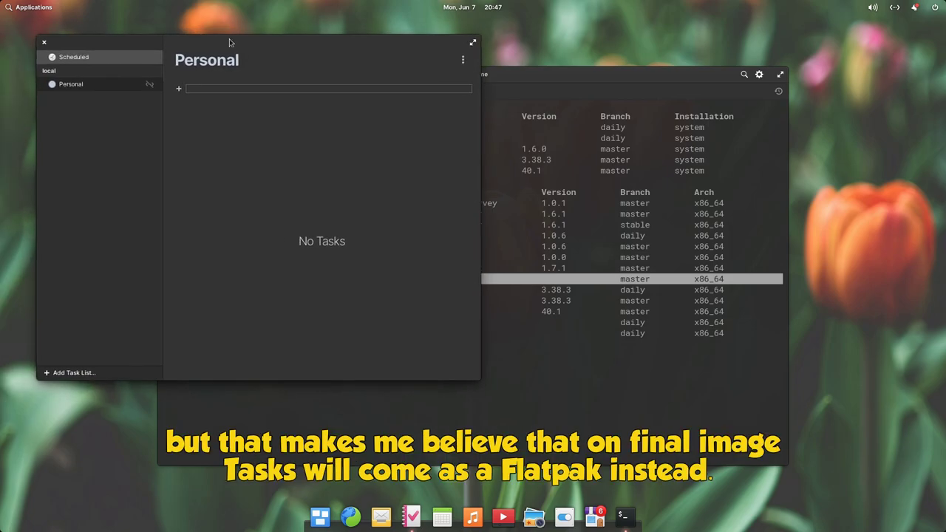
pyautogui.click(525, 349)
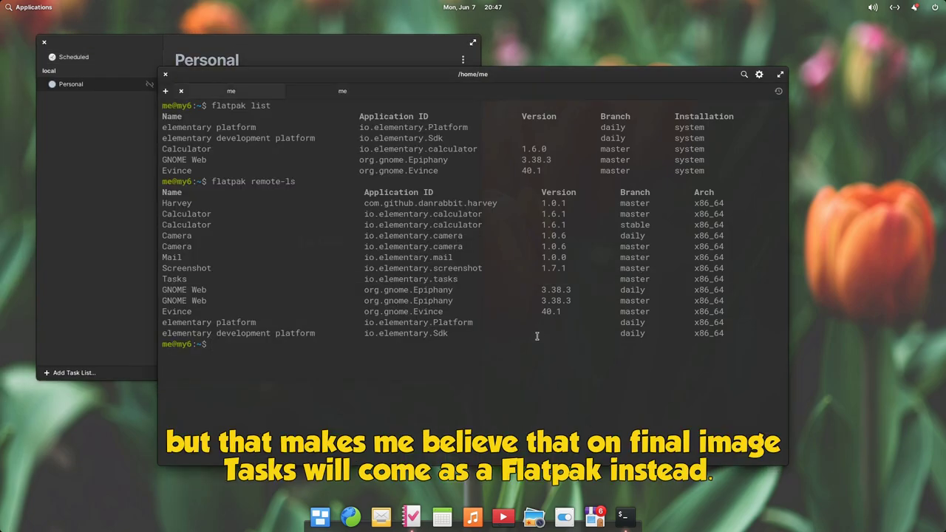
pyautogui.click(74, 228)
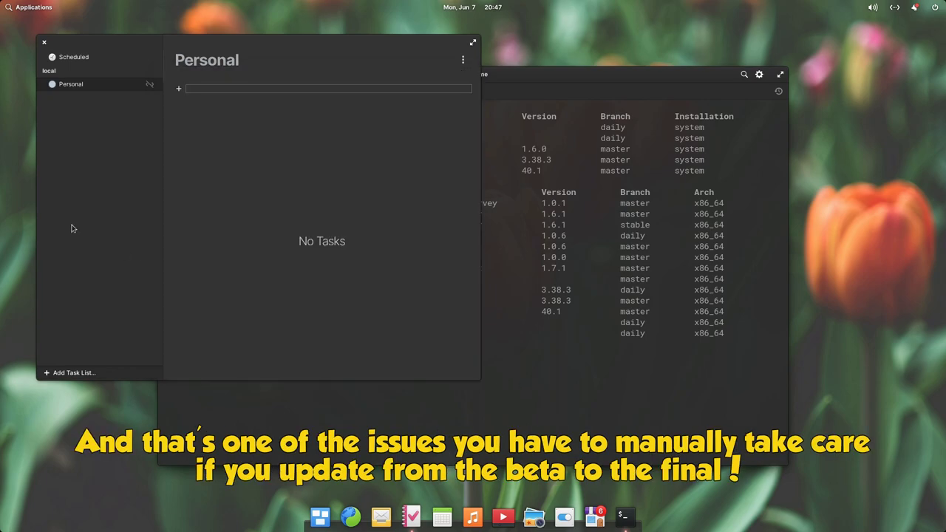
pyautogui.click(554, 386)
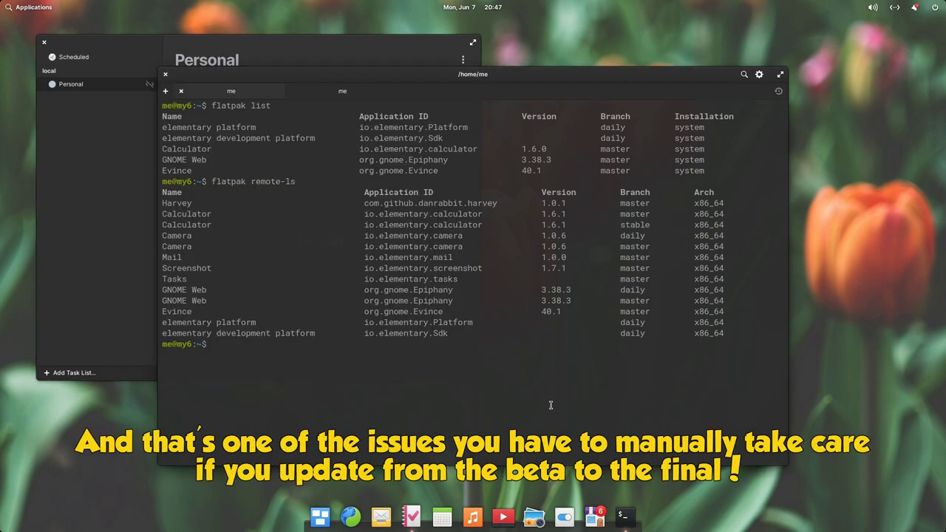
pyautogui.click(595, 516)
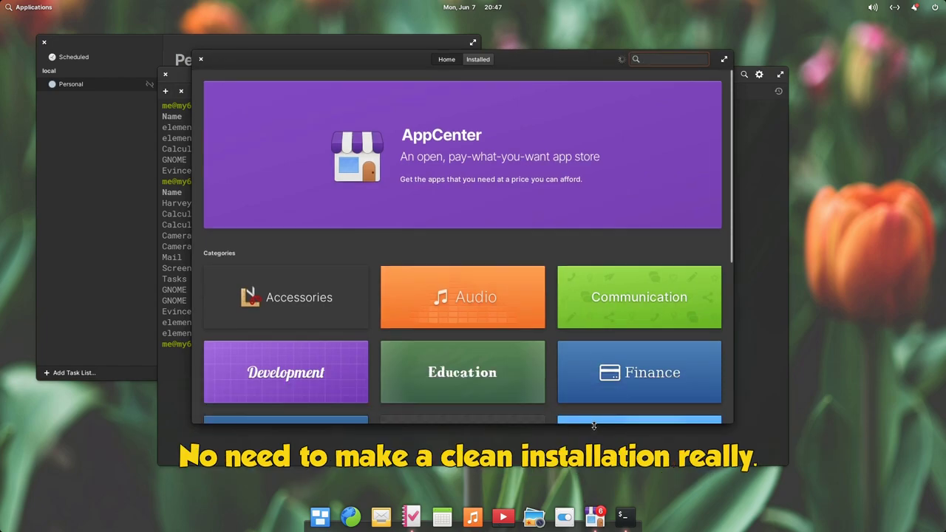
# Check the 6 pending updates under Installed, then browse the Accessories category from Home.
pyautogui.click(479, 61)
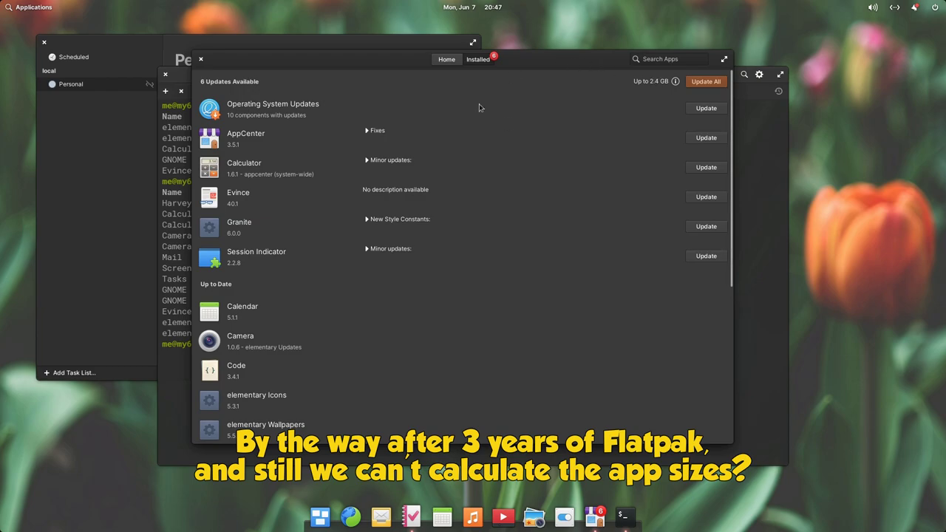
pyautogui.click(446, 61)
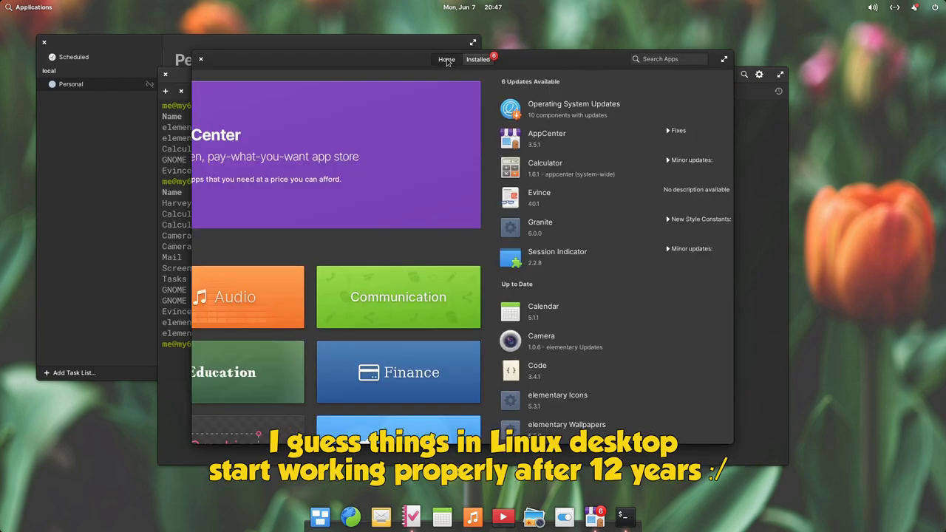
pyautogui.click(326, 305)
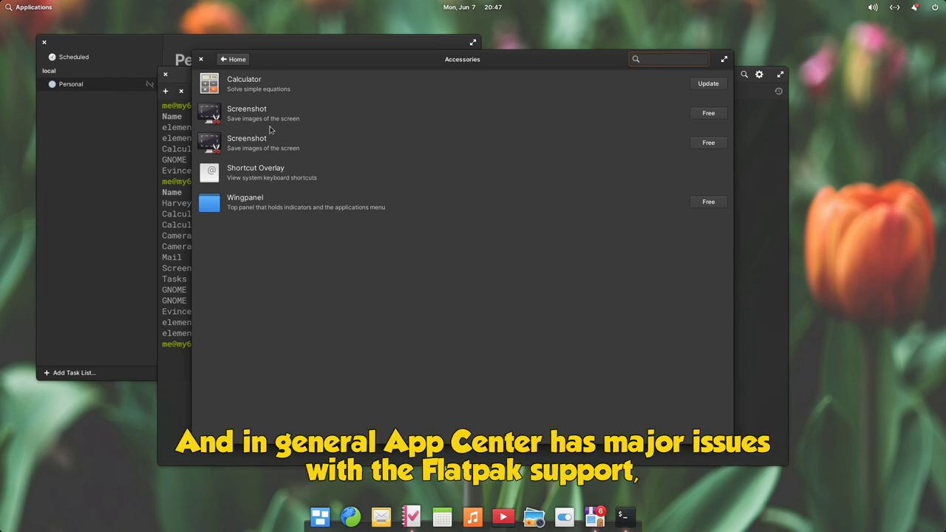
# View the Screenshot and Calculator pages, check Calculator's sources, and return to Home.
pyautogui.click(253, 111)
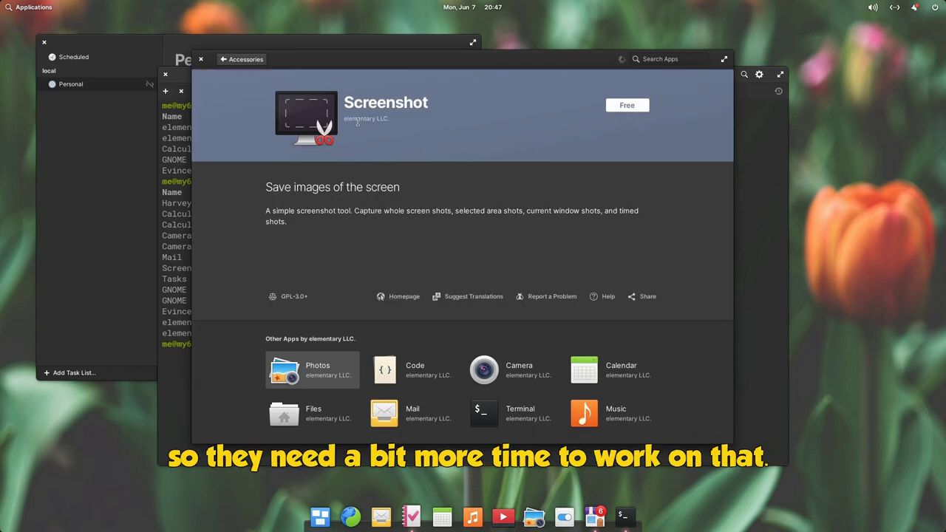
pyautogui.click(252, 59)
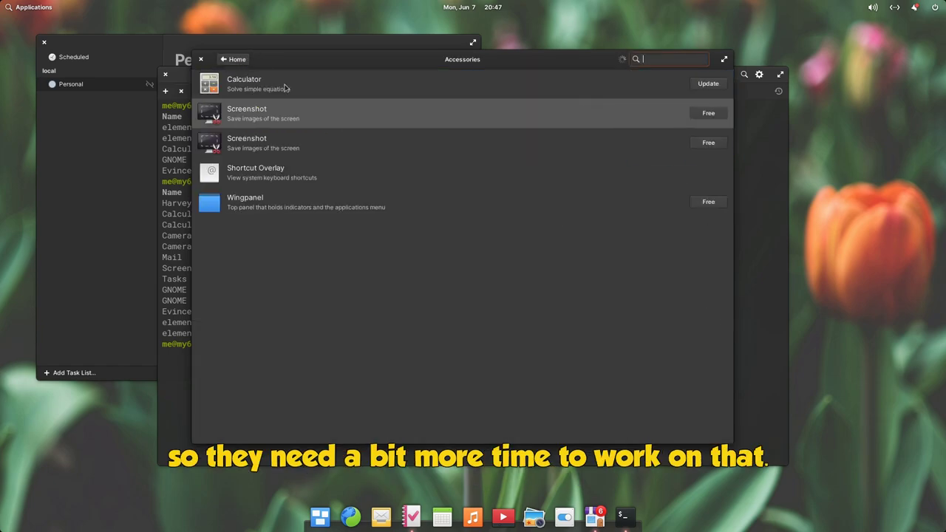
pyautogui.click(260, 87)
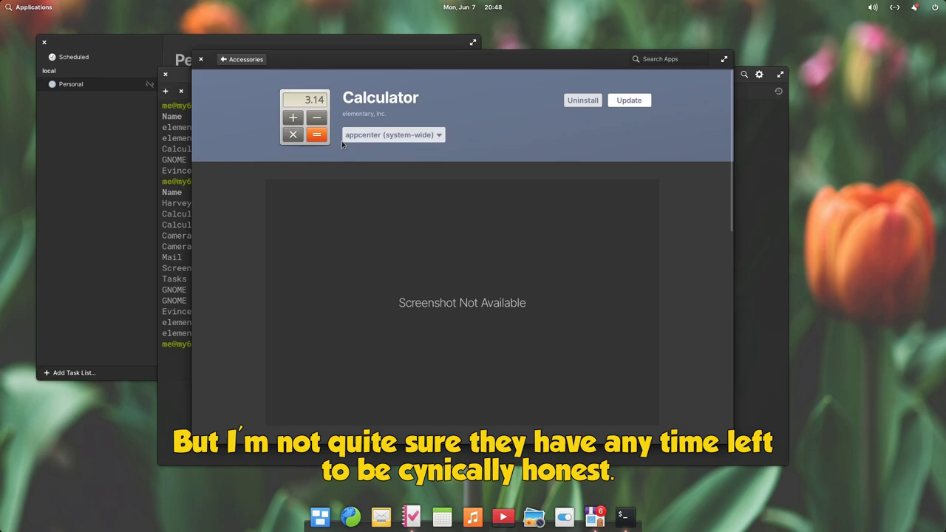
pyautogui.click(385, 137)
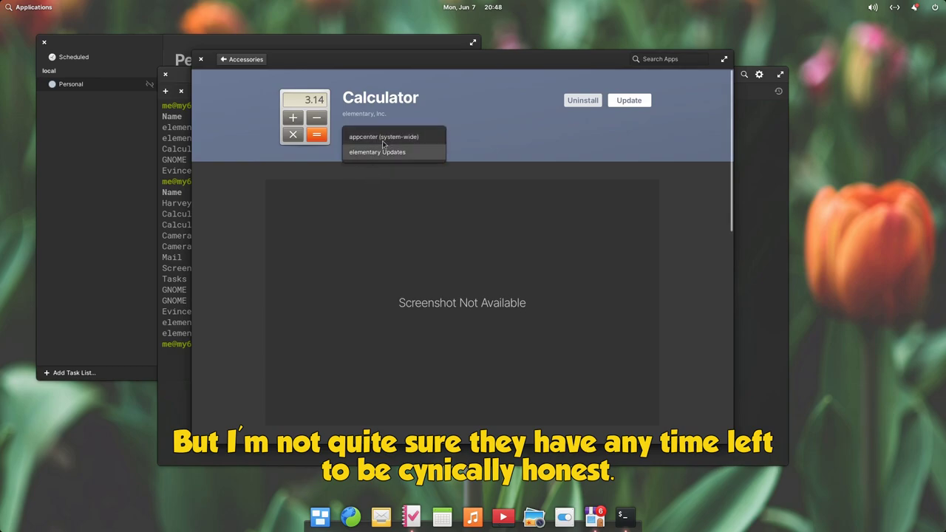
pyautogui.click(470, 134)
pyautogui.click(249, 62)
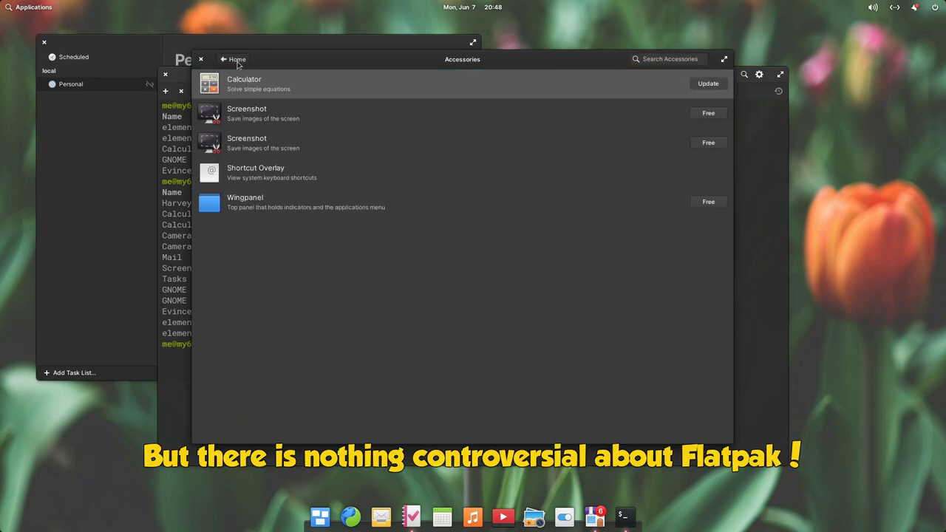
pyautogui.click(238, 64)
pyautogui.scroll(-4, 554, 340)
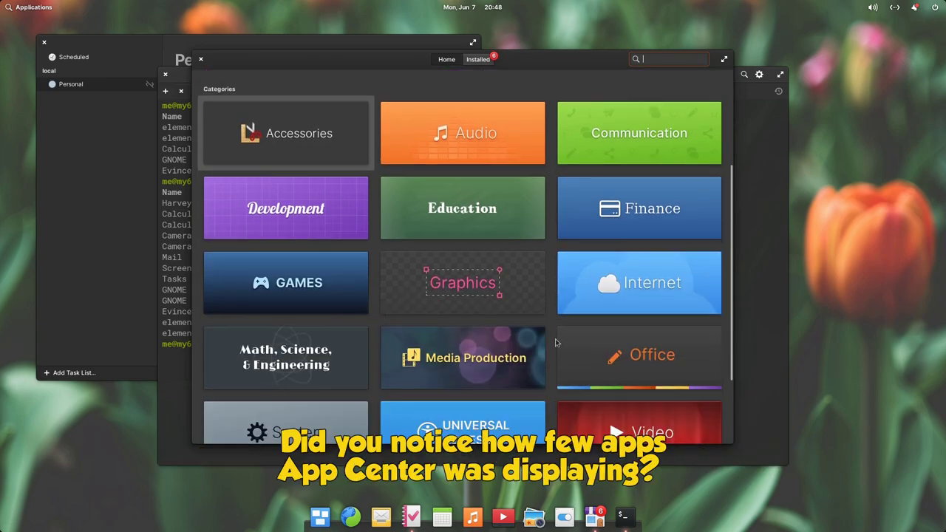
pyautogui.scroll(-3, 552, 338)
pyautogui.click(326, 316)
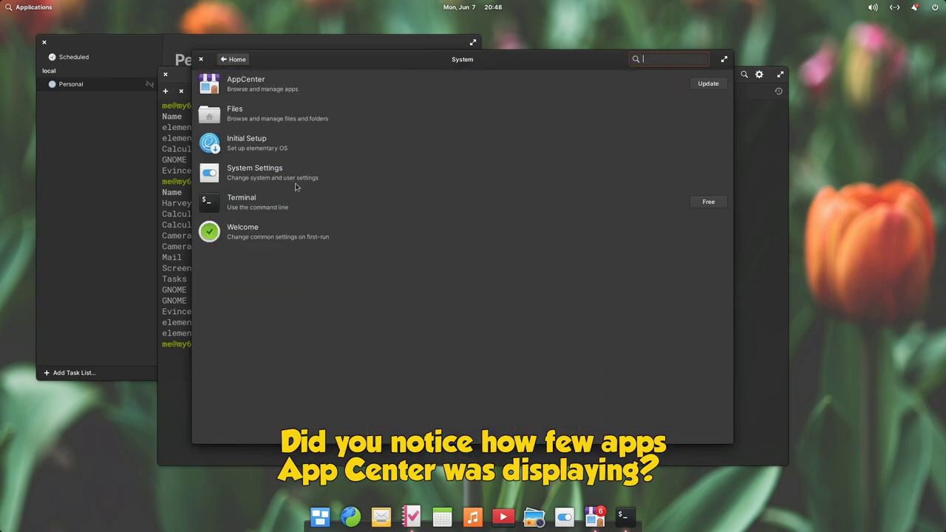
pyautogui.click(287, 201)
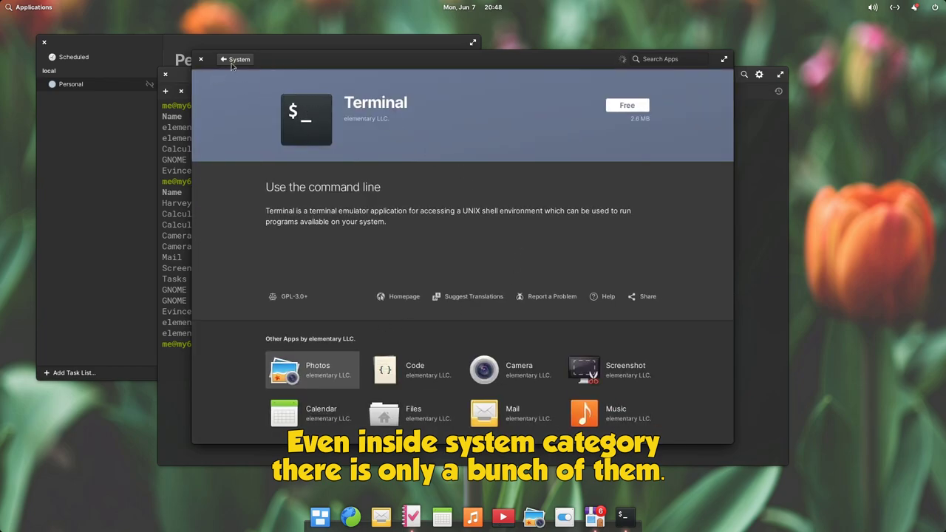
pyautogui.click(235, 59)
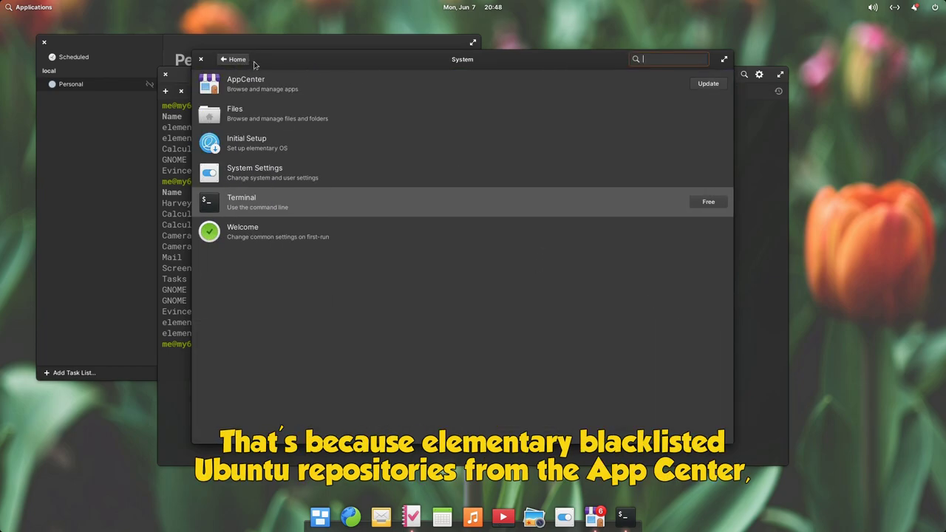
pyautogui.click(235, 59)
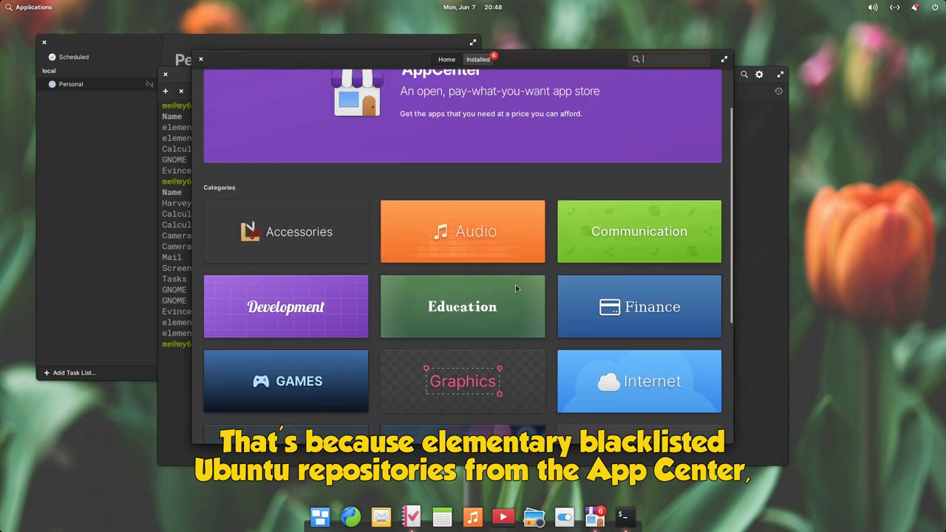
pyautogui.scroll(2, 495, 237)
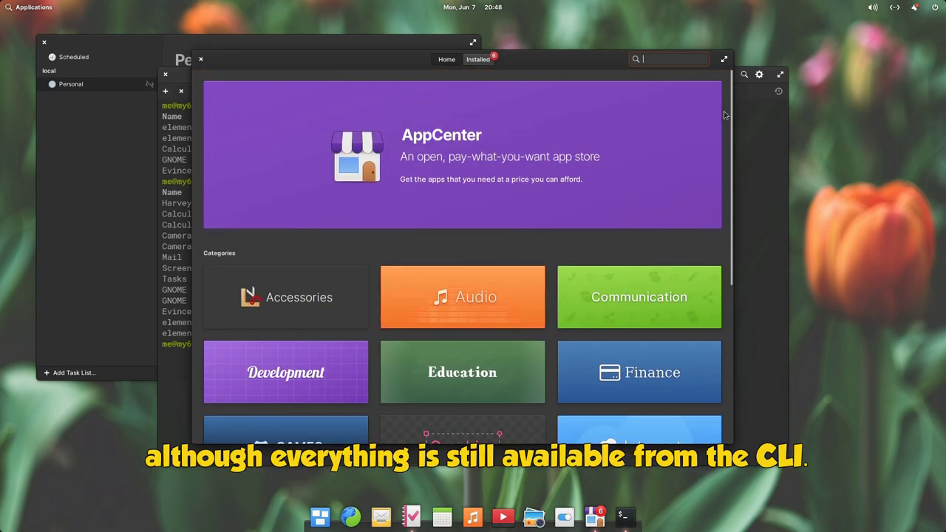